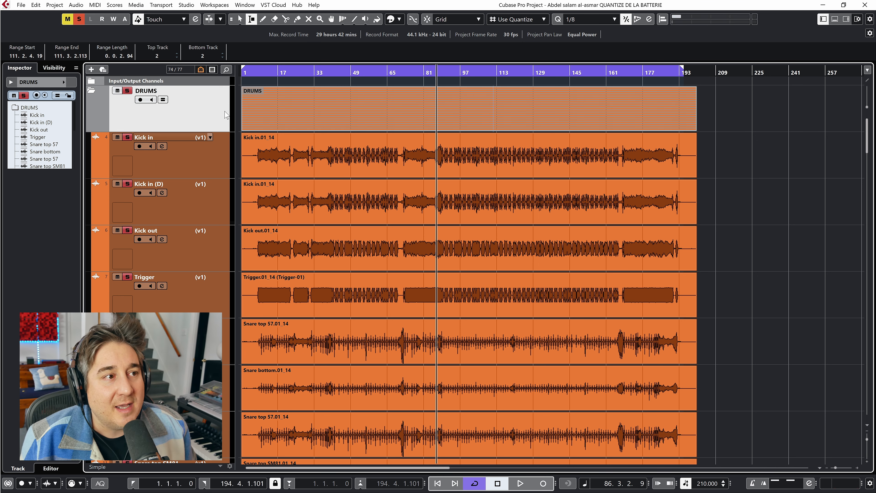
Enable group editing on the DRUMS folder and select all of its drum events together
left_click(162, 100)
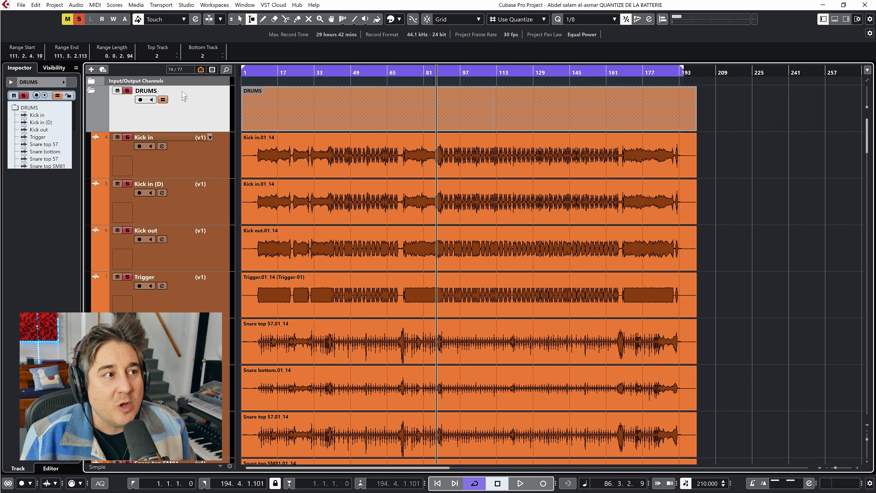
key("1")
left_click(428, 166)
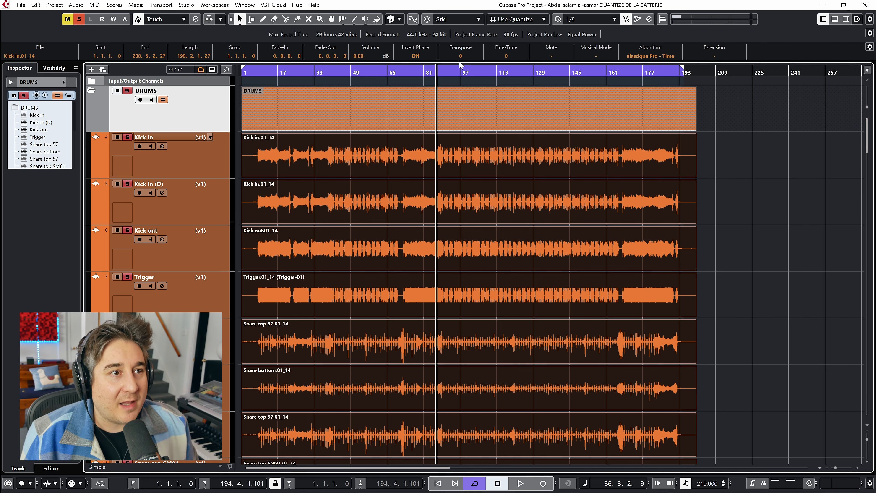
Deactivate the cycle and choose Bars+Beats as the ruler's display format
left_click_drag(458, 67, 459, 68)
key("h")
key("h")
key("h")
key("h")
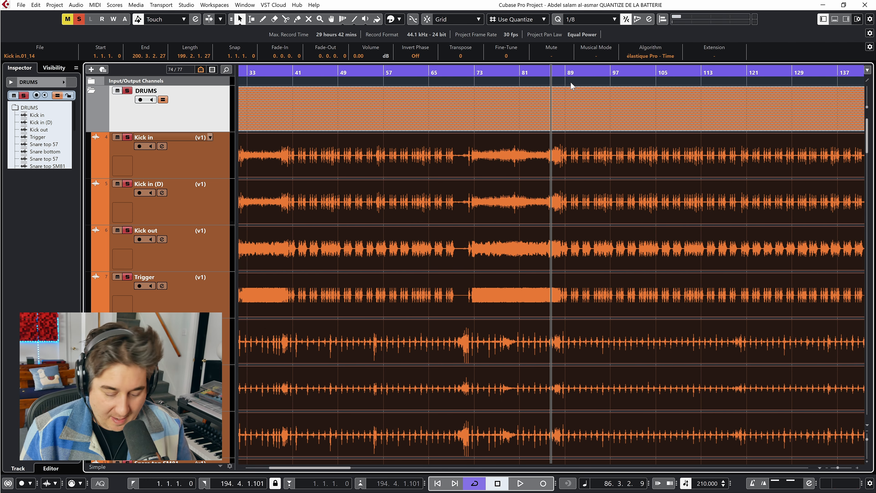
key("KP_Divide")
right_click(582, 70)
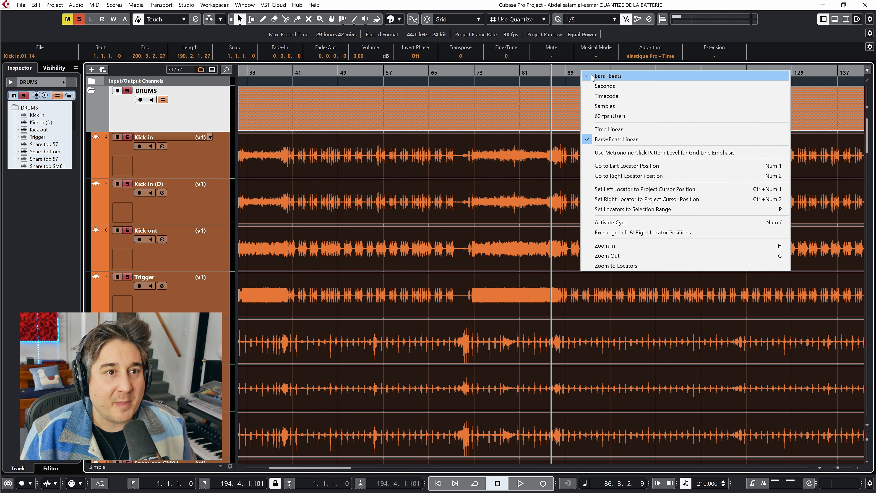
left_click(597, 77)
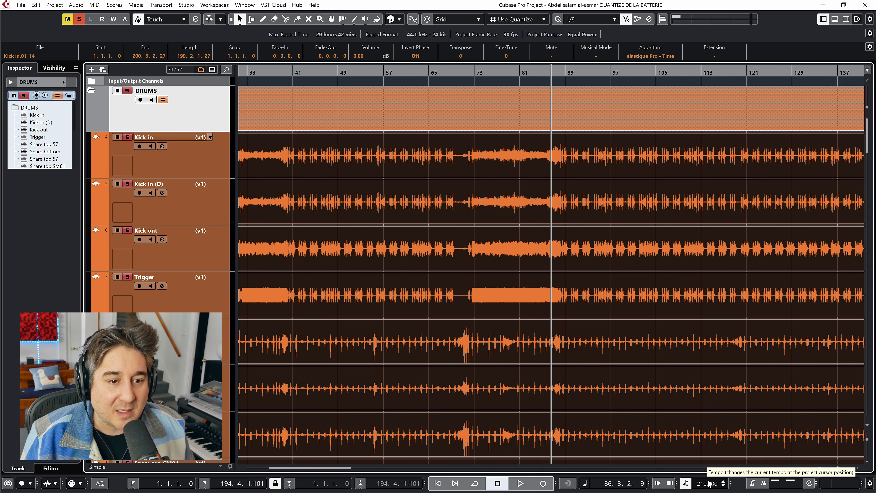
Examine how the kick and snare hits line up with the grid around bars 82 to 96
key("h")
key("h")
key("h")
key("h")
key("h")
key("h")
key("h")
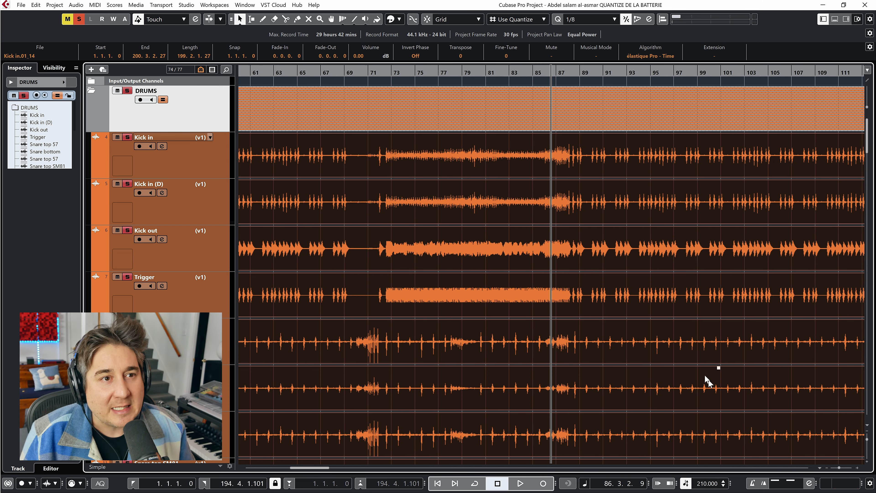
key("h")
key("h")
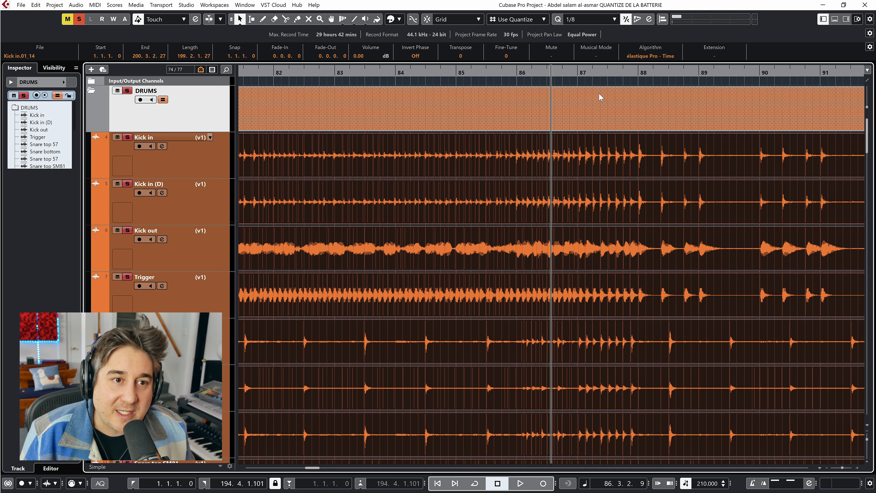
scroll(599, 97, "right", 5)
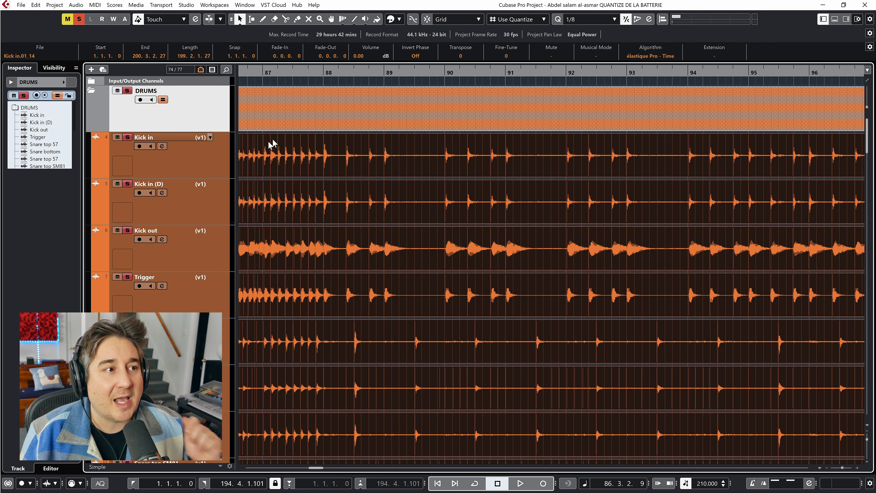
Duplicate the current track version on the drum tracks, starting from the Kick in track
left_click(225, 168)
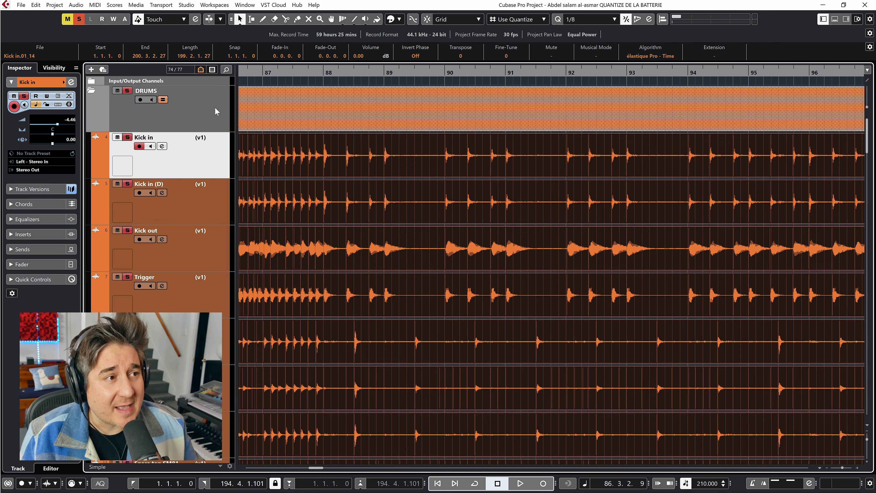
left_click(210, 138)
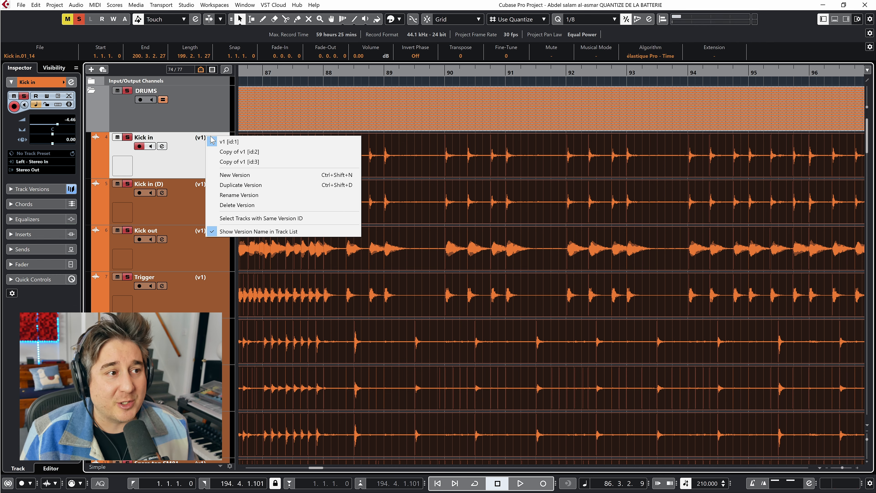
left_click(231, 186)
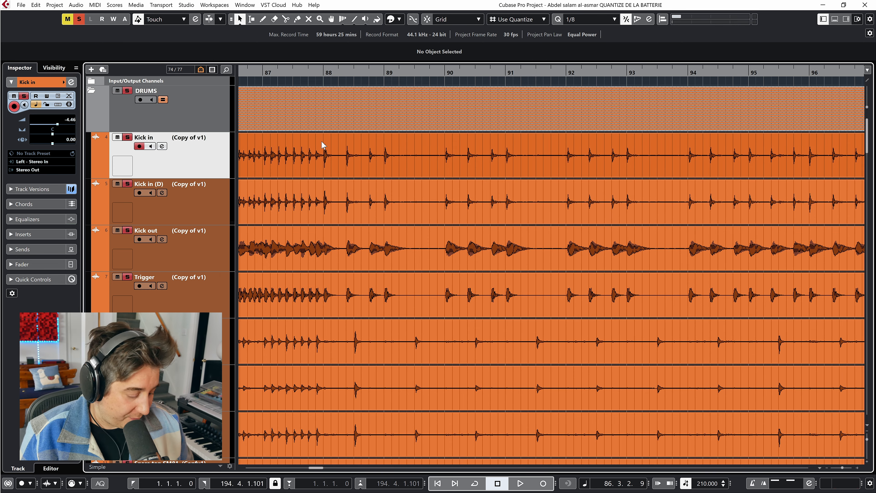
Split the grouped drum events at bar 88 and at 165.4.1.0
key("3")
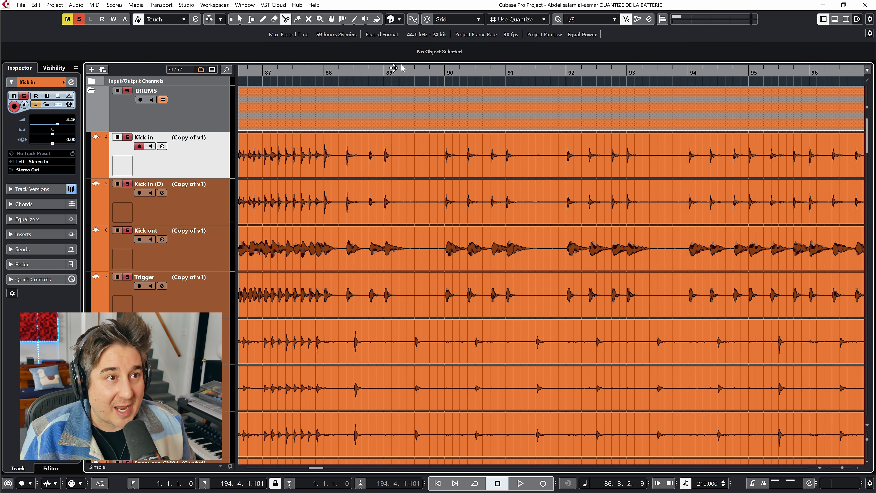
left_click(428, 20)
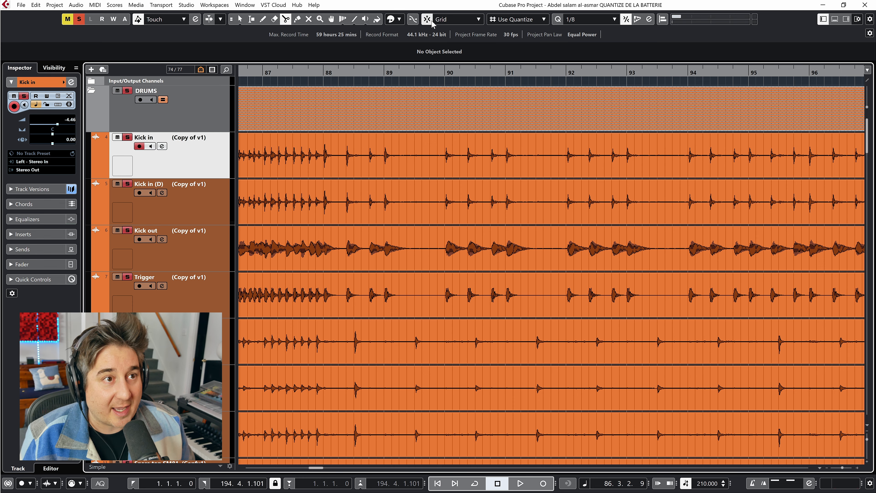
left_click(328, 160)
scroll(328, 160, "right", 12)
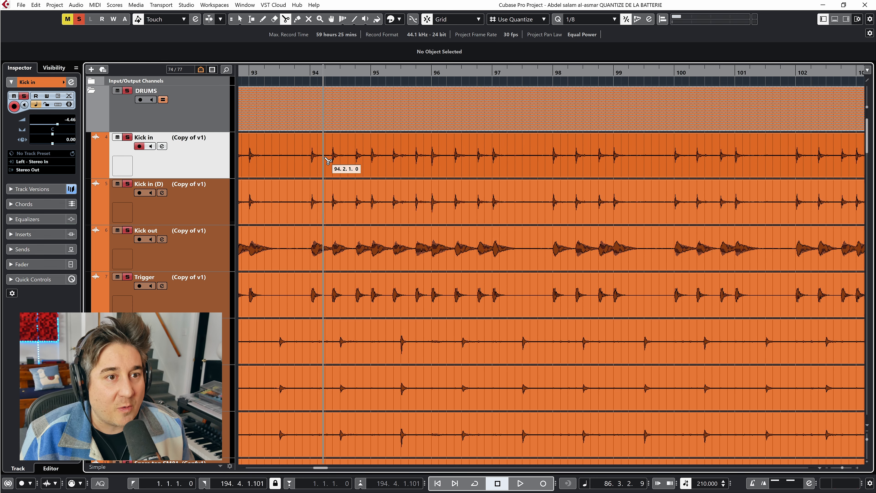
scroll(328, 160, "right", 14)
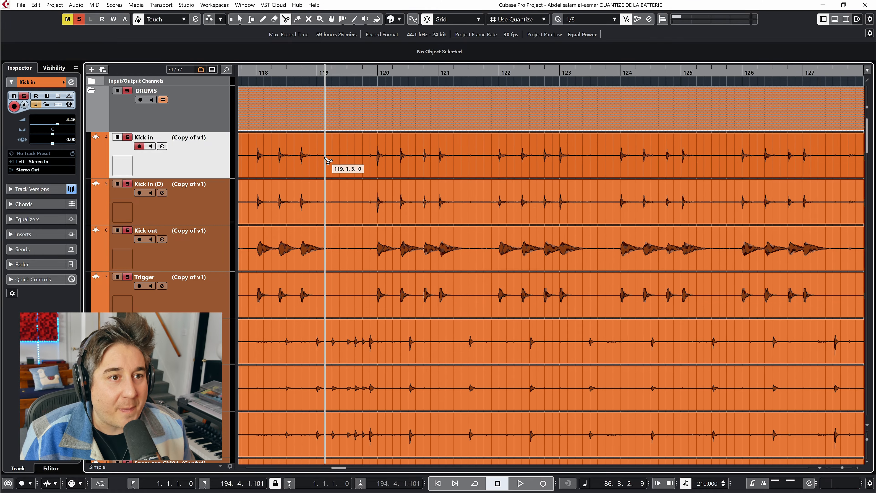
scroll(328, 161, "right", 10)
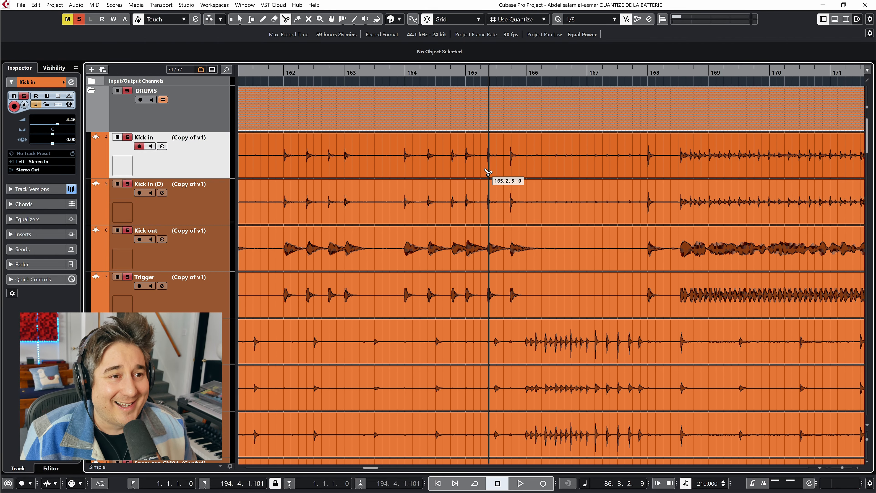
left_click(516, 160)
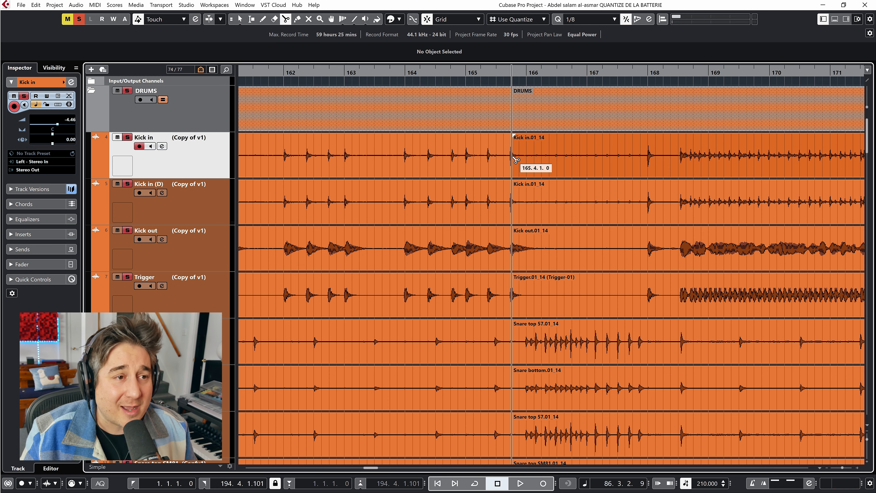
Select the drum section from bar 88 to 165.4.1.0 across all tracks and inspect its hits around bars 90 to 93
scroll(515, 160, "down", 10)
scroll(515, 160, "down", 3)
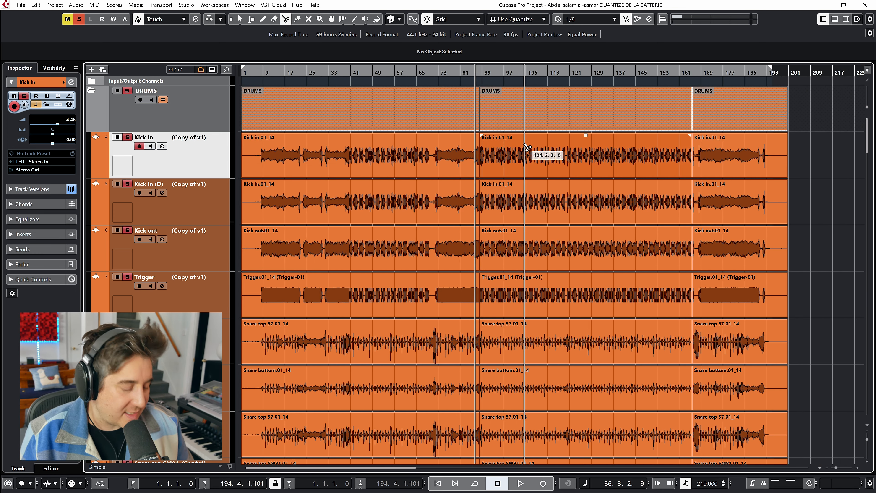
key("1")
left_click(542, 153)
scroll(573, 202, "up", 3)
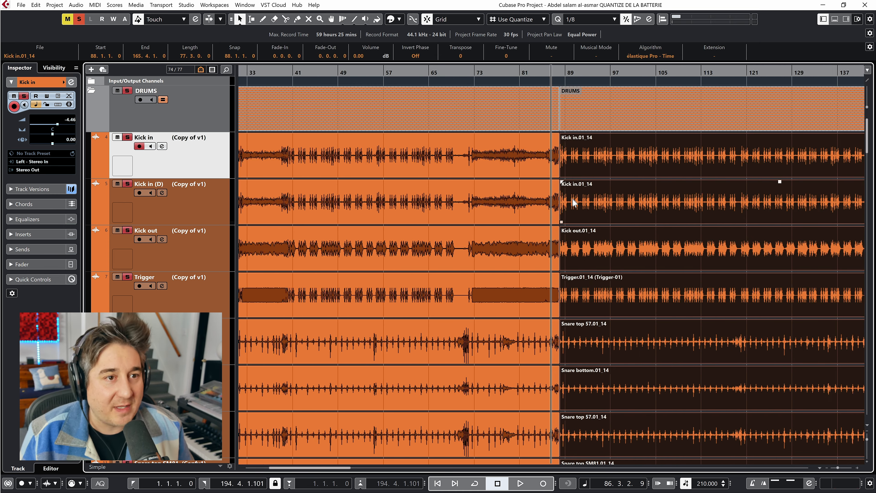
scroll(631, 154, "up", 4)
scroll(630, 149, "up", 6)
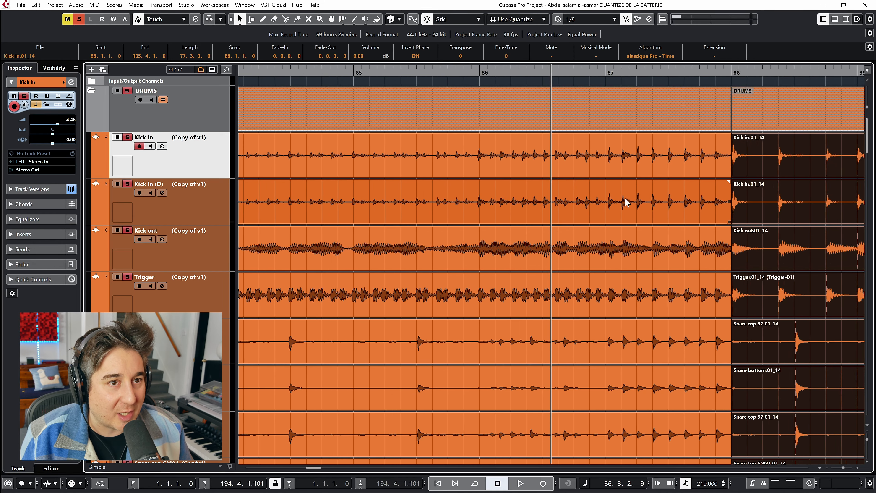
scroll(625, 200, "right", 10)
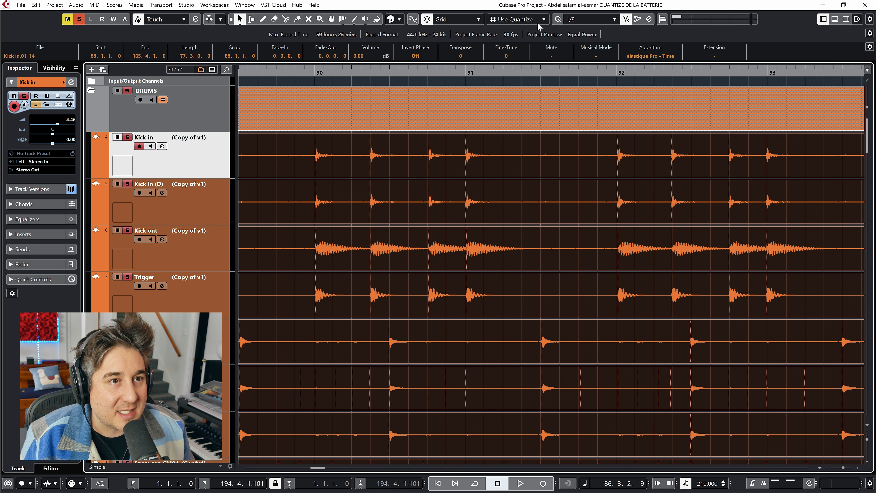
Try the 1/4 and 1/32 quantize presets against the selected section's kick pattern, and return to 1/8
left_click(574, 20)
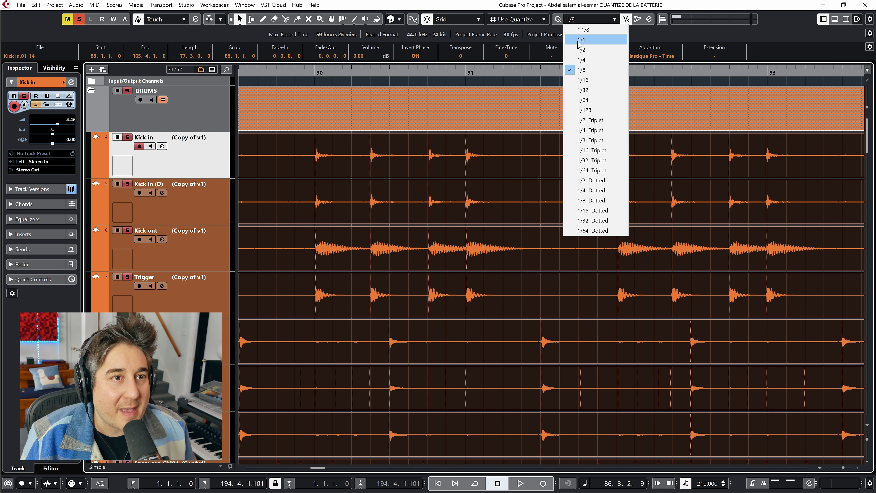
left_click(581, 60)
scroll(627, 224, "right", 3)
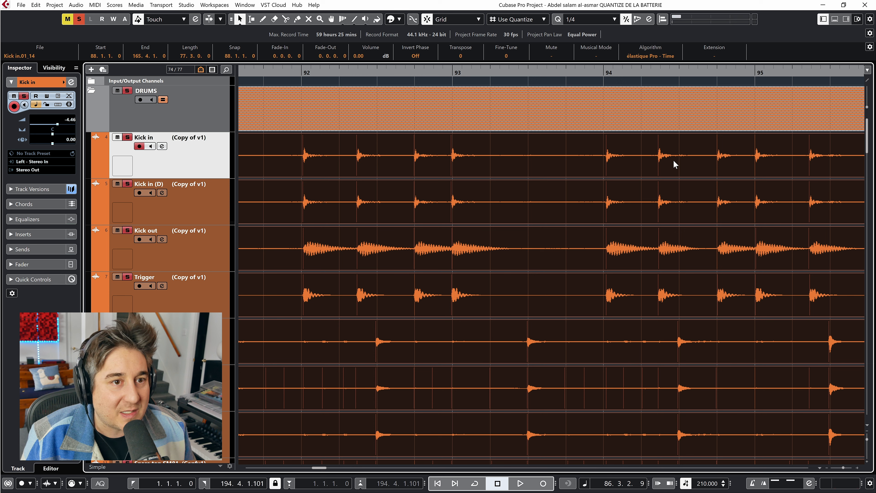
left_click(578, 20)
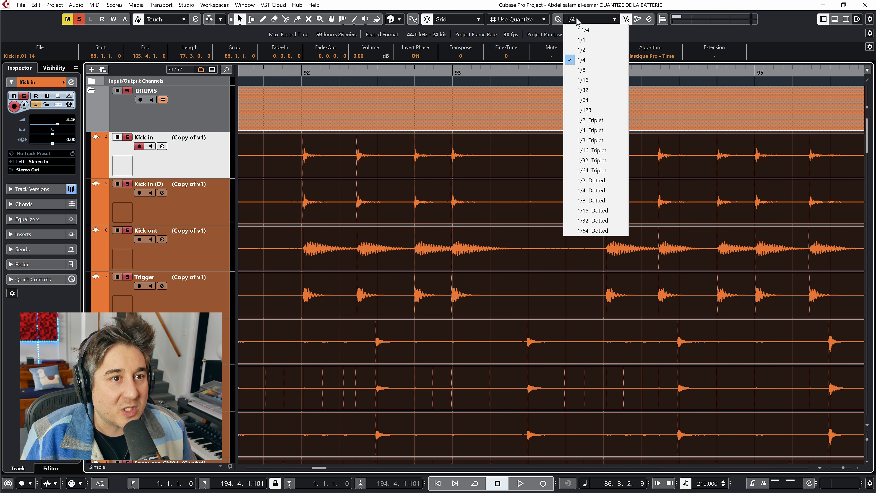
left_click(582, 90)
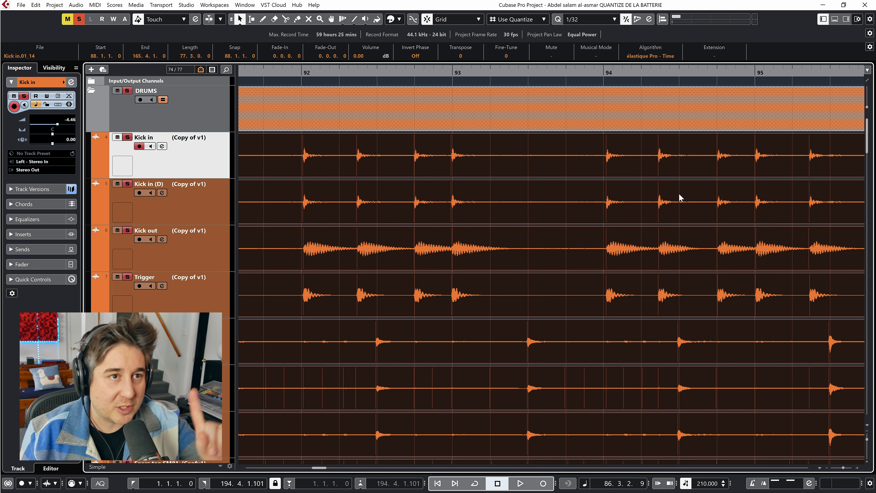
left_click(588, 19)
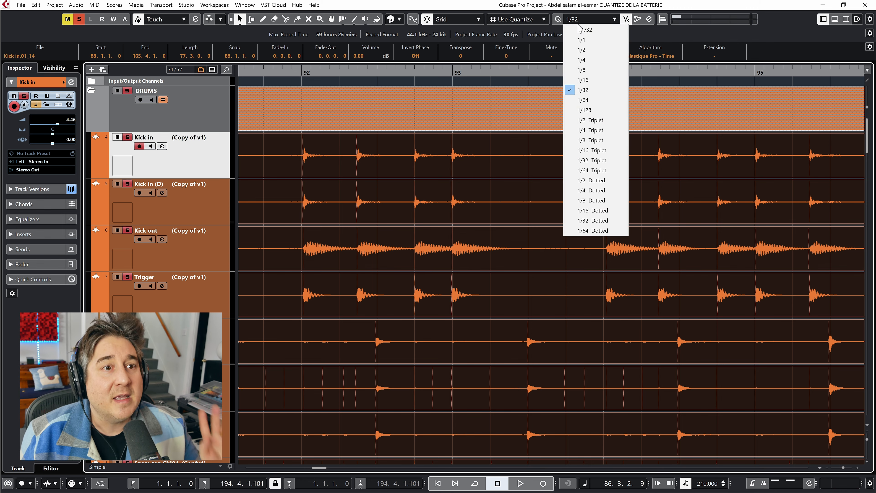
left_click(583, 71)
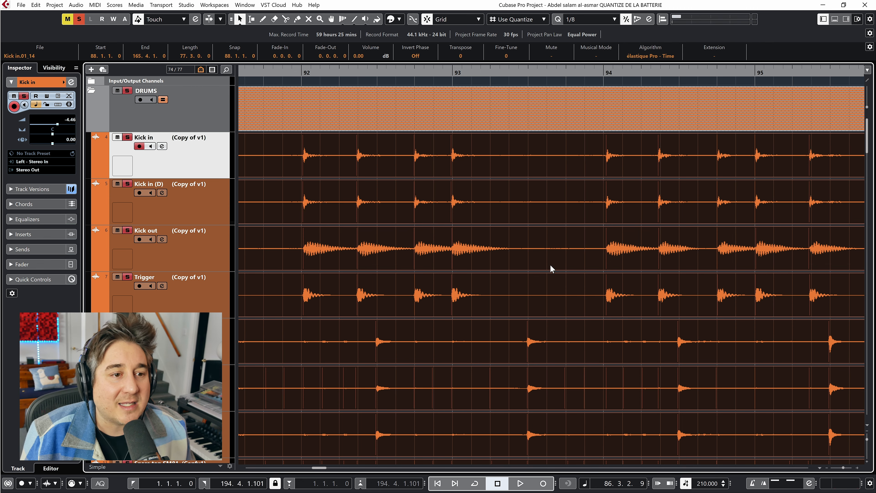
Split the final grouped drum section at bar 168, after the snare fill
scroll(550, 269, "right", 5)
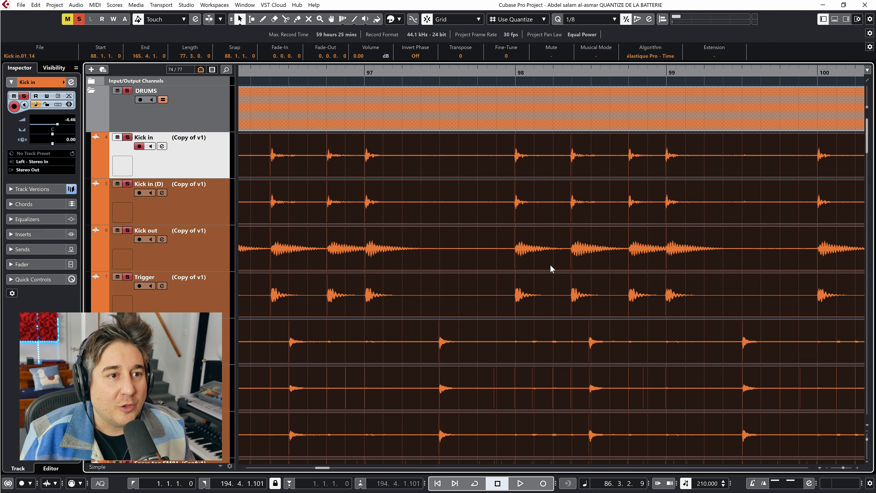
scroll(551, 269, "right", 10)
scroll(550, 265, "right", 20)
scroll(551, 267, "right", 20)
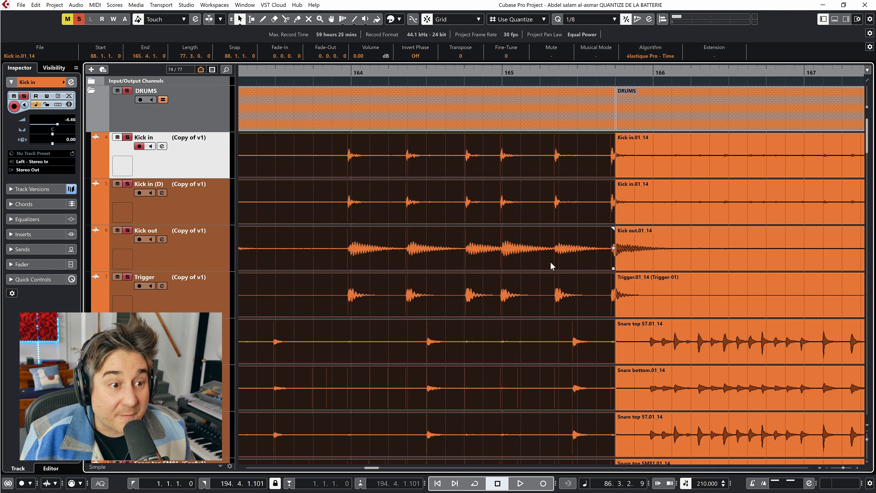
scroll(551, 264, "right", 2)
left_click(563, 299)
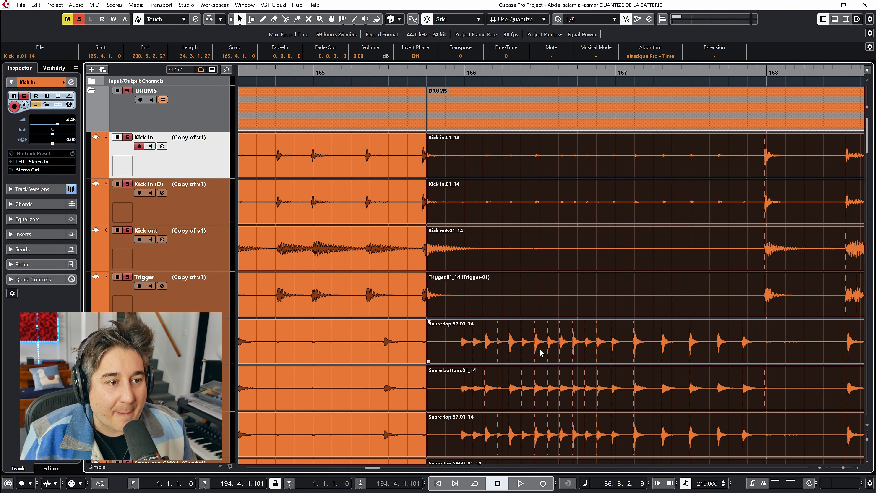
key("4")
key("3")
left_click(767, 170)
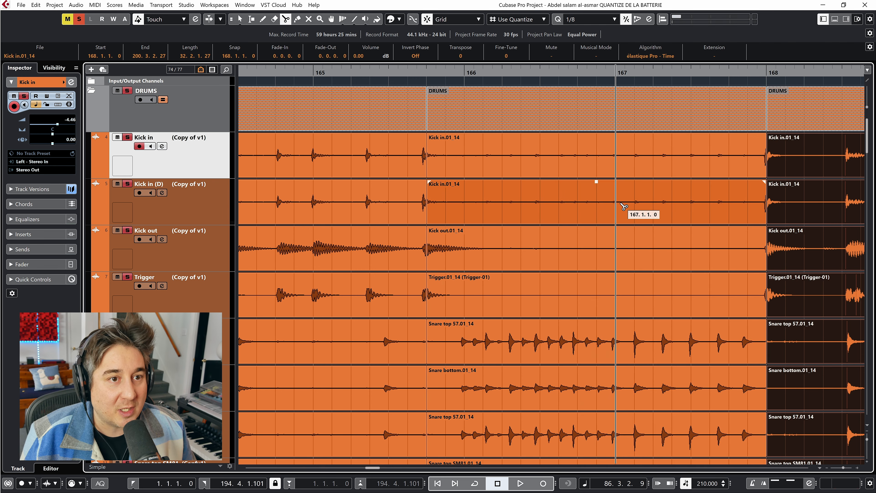
Select the snare fill section between 165.4.1.0 and bar 168 and set the quantize preset to 1/16
key("1")
left_click(614, 149)
left_click(585, 20)
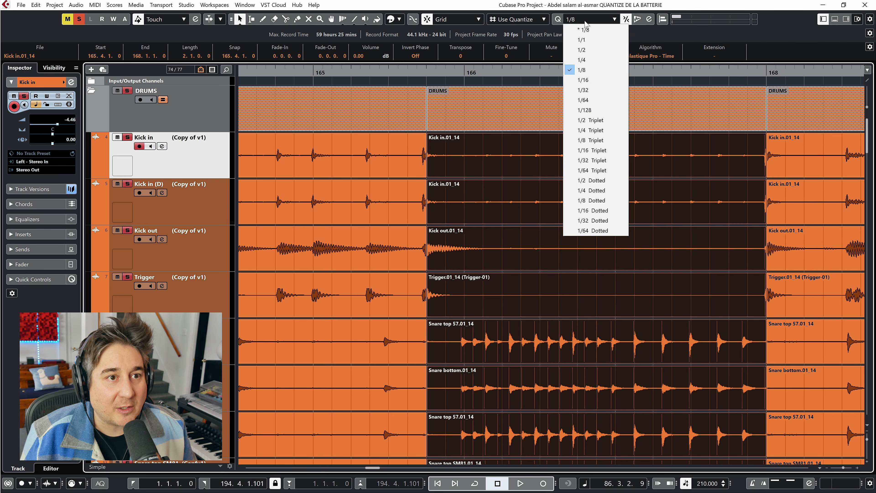
left_click(585, 81)
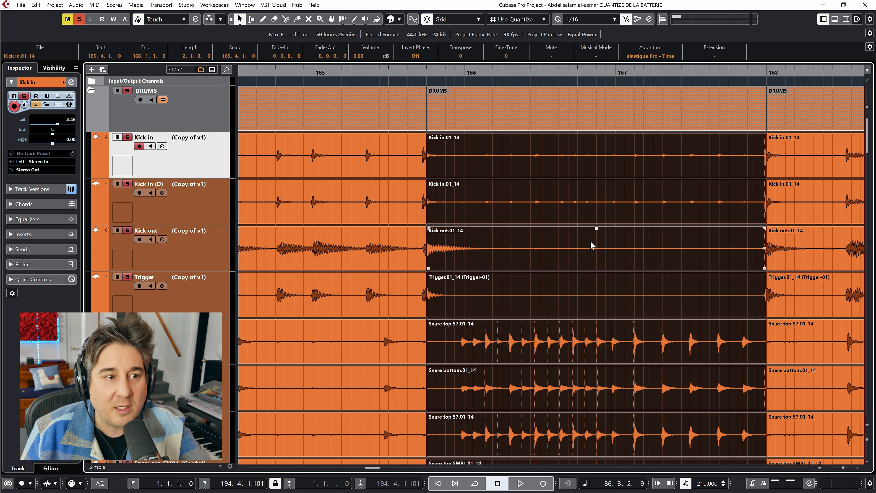
Set the quantize preset to 1/8 and select the drum section just before the snare fill
left_click(586, 20)
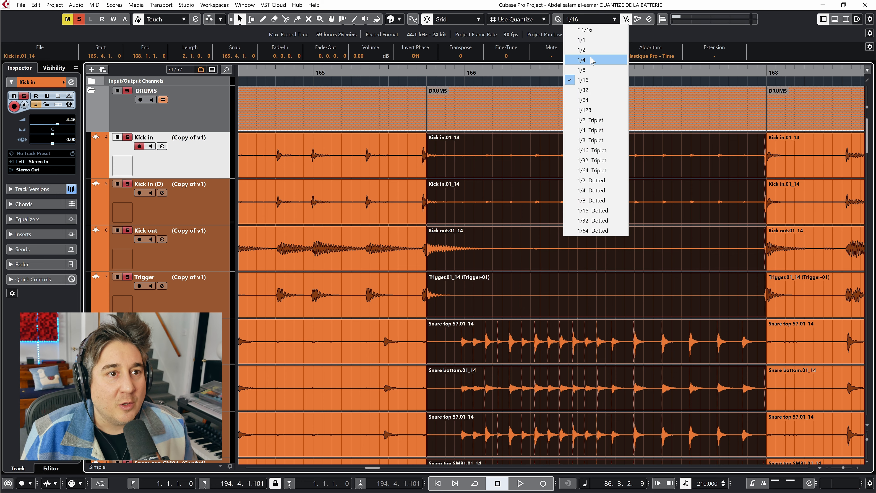
left_click(586, 70)
left_click(388, 171)
key("g")
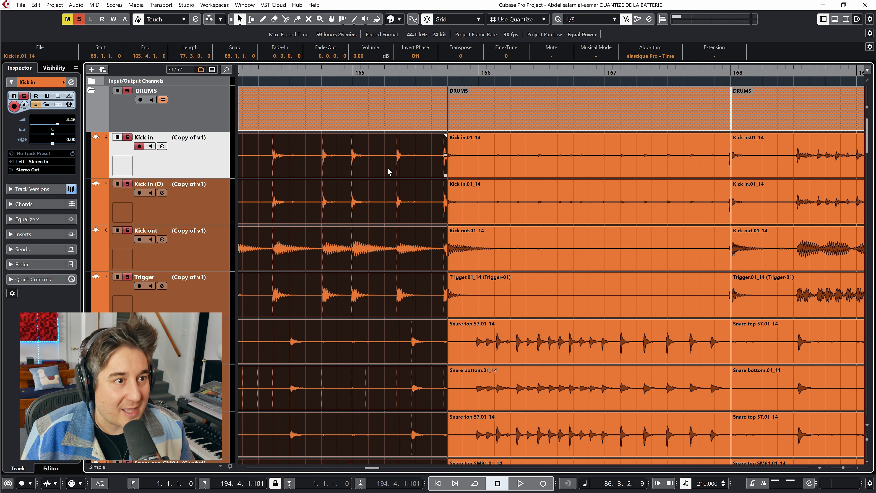
Set the left and right locators to the selected drum section, from bar 88 to 165.4.1.0
key("g")
key("g")
key("g")
key("p")
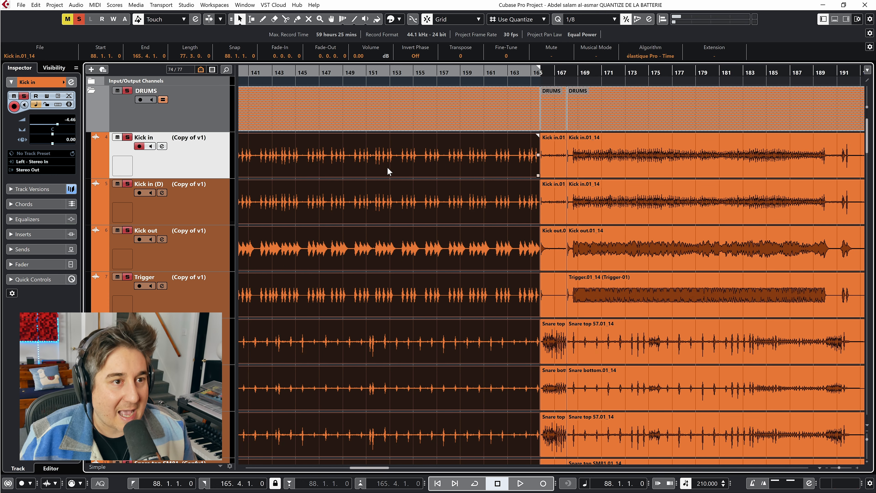
Play the selected drum section from bar 88 and follow its kick pattern closely
key("space")
key("g")
key("g")
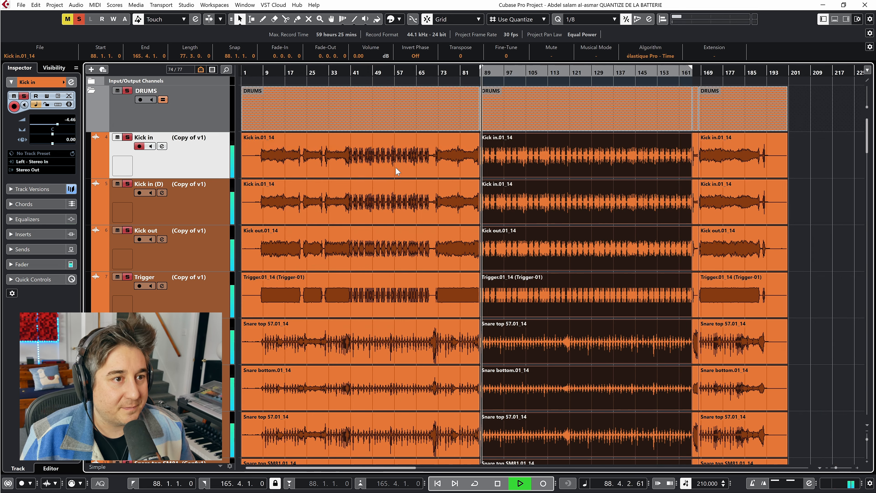
key("h")
key("h")
key("h")
key("h")
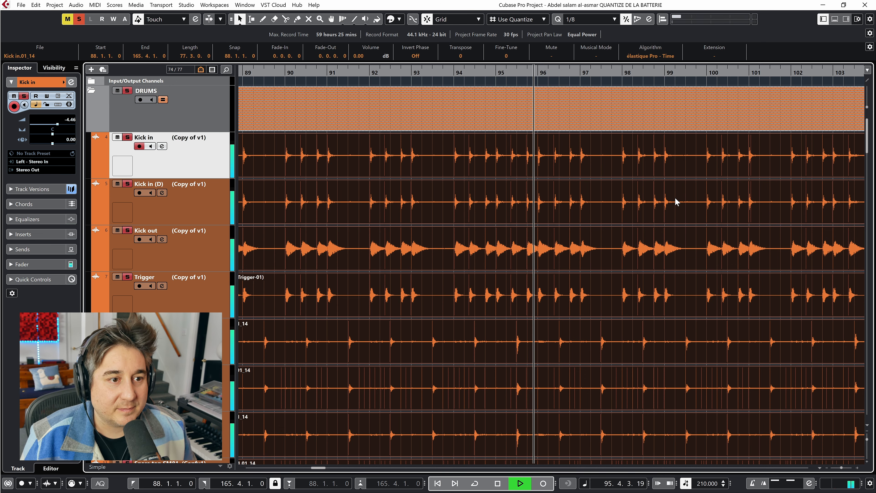
key("space")
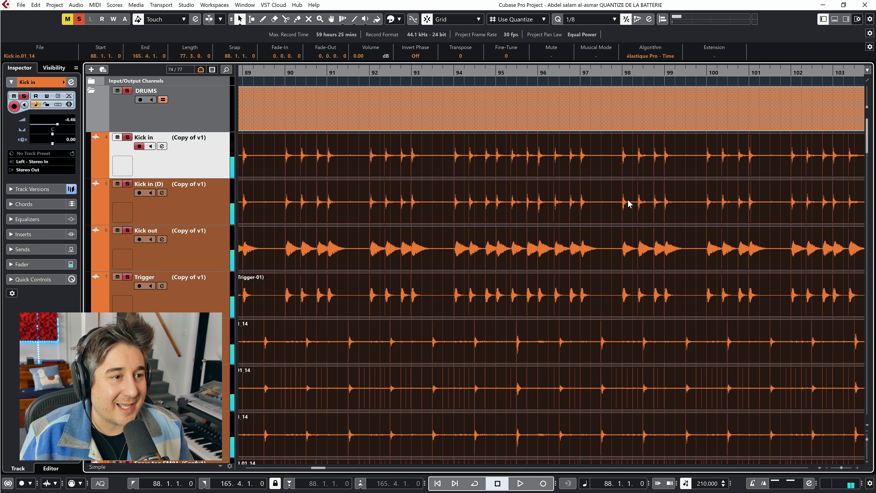
Listen to the selected section again from bar 88 with the metronome on
key("g")
key("g")
scroll(648, 252, "right", 3)
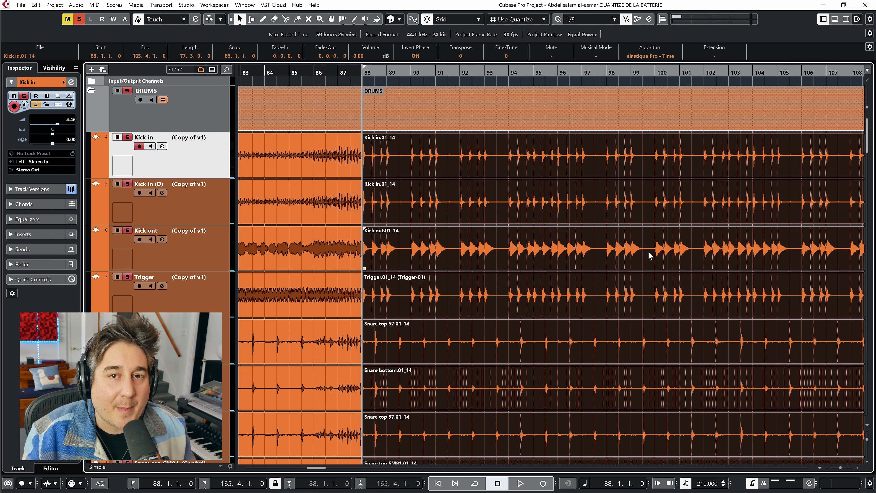
key("space")
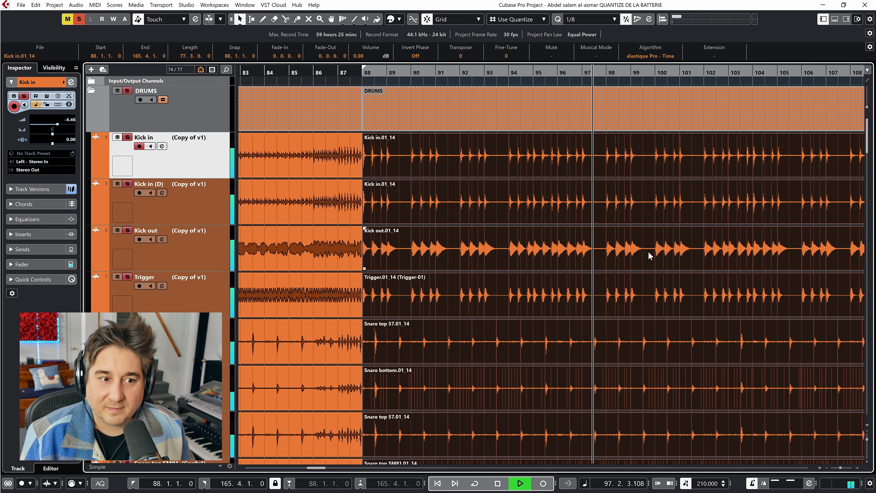
key("space")
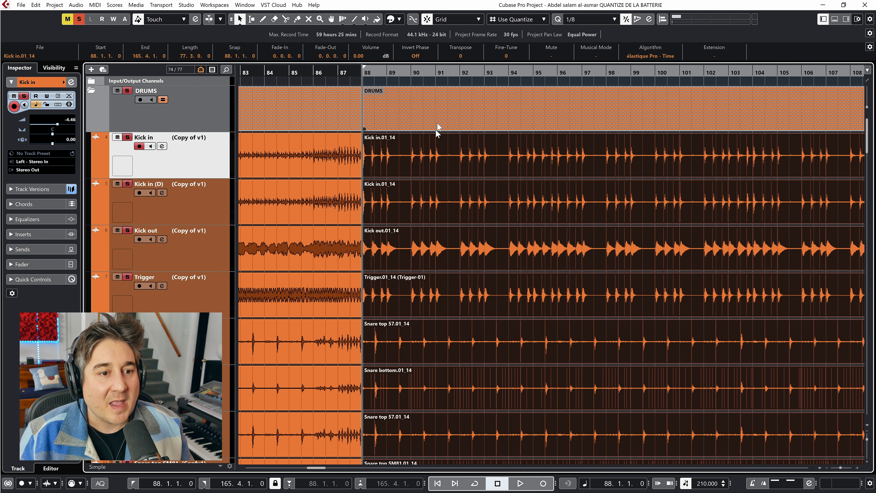
Examine the snare, Hatz and overhead tracks in and just before the section starting at bar 88
scroll(423, 174, "down", 5)
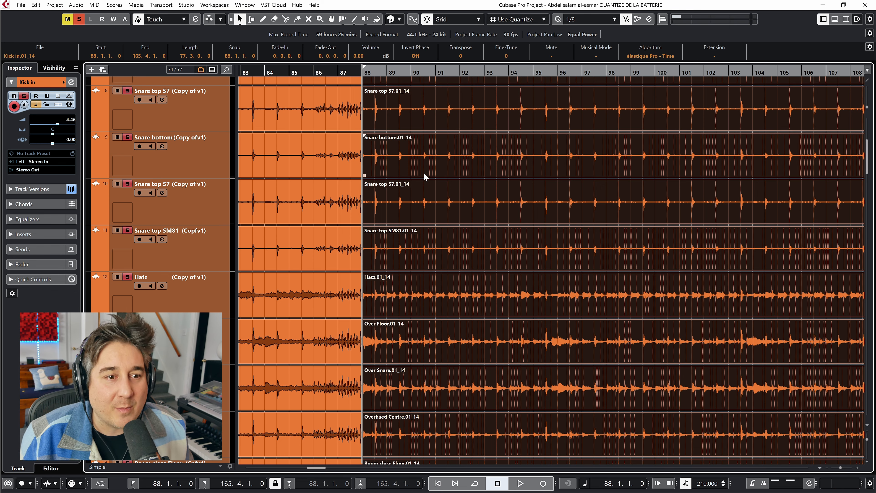
key("h")
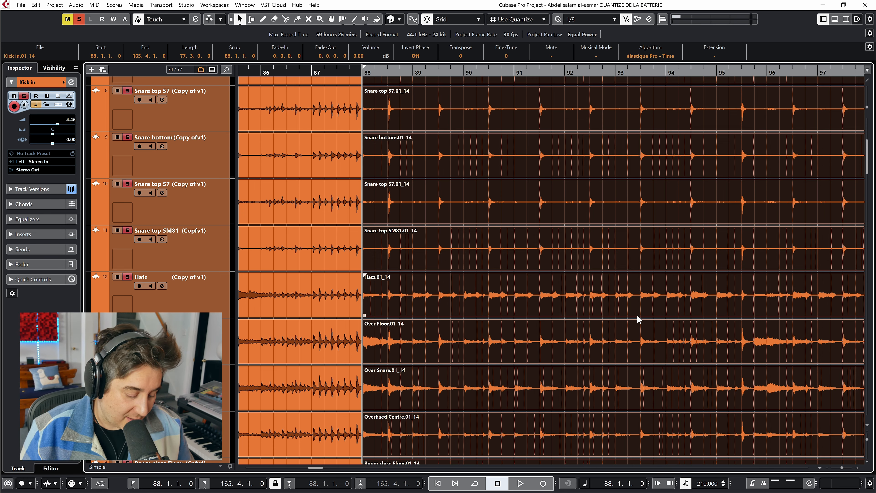
key("g")
key("g")
key("g")
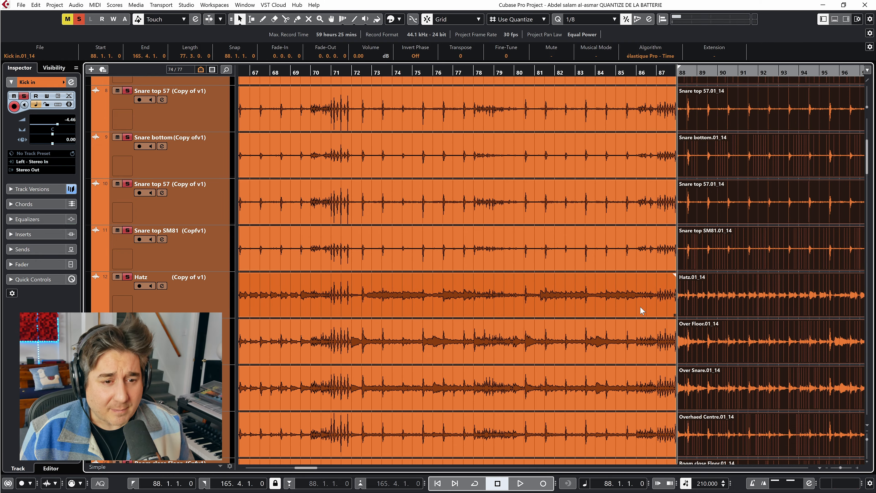
key("g")
Examine the hits on Tom 1, Tom 2 and Tom 3 throughout the selected section
scroll(724, 311, "down", 10)
key("g")
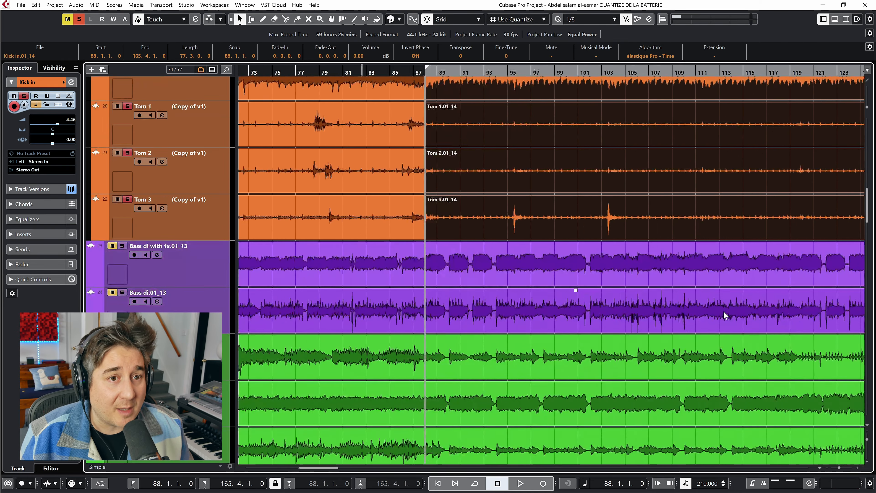
scroll(723, 311, "right", 5)
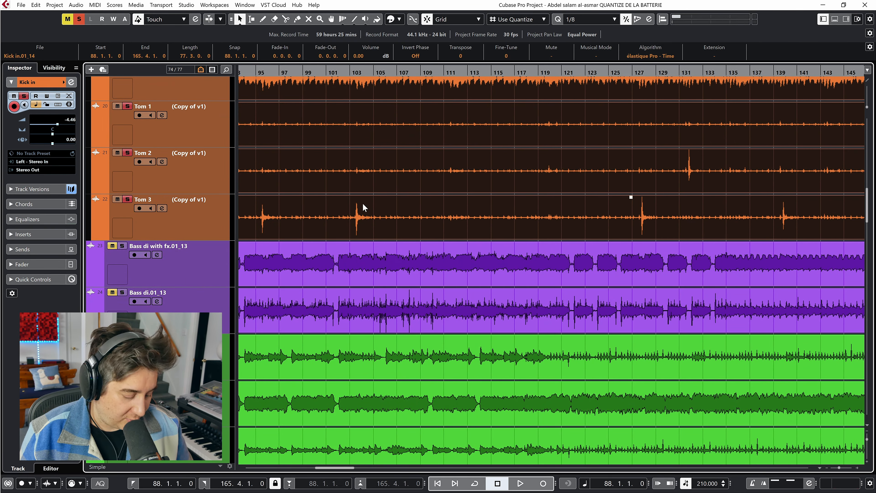
key("g")
key("g")
key("g")
scroll(773, 218, "right", 2)
left_click(602, 165)
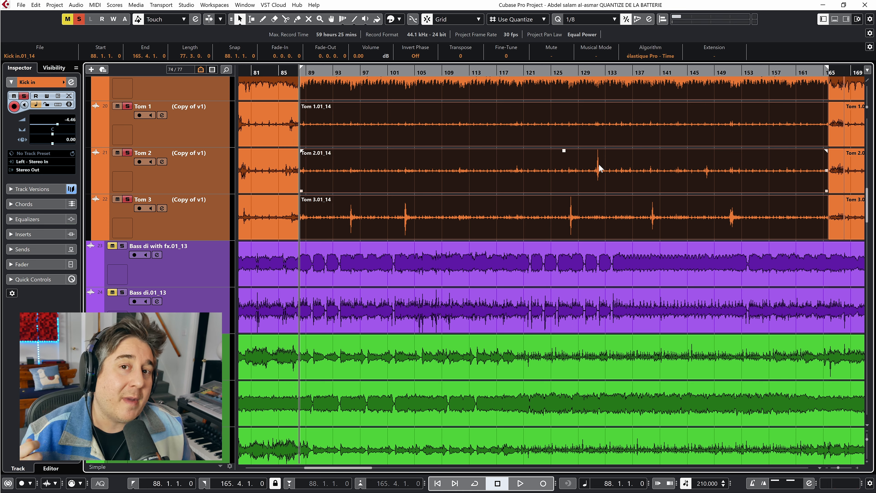
Check the available track versions of Kick in and turn off group editing on the DRUMS folder
scroll(572, 195, "up", 15)
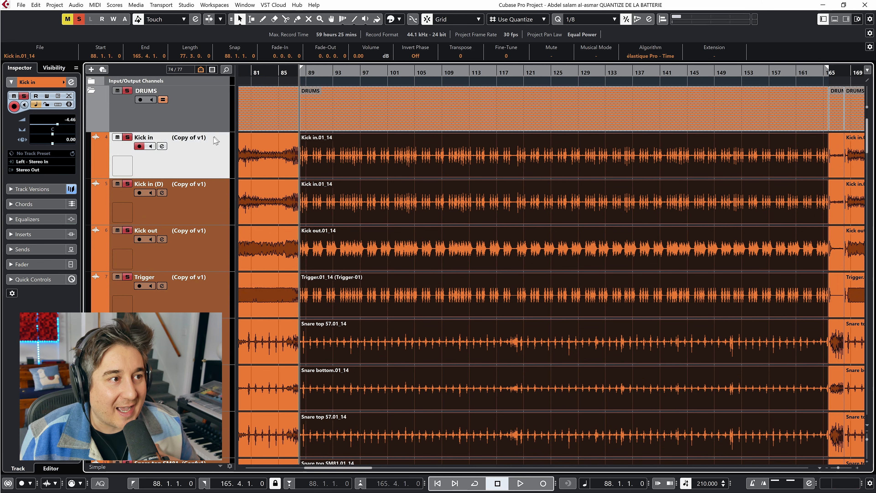
left_click(200, 137)
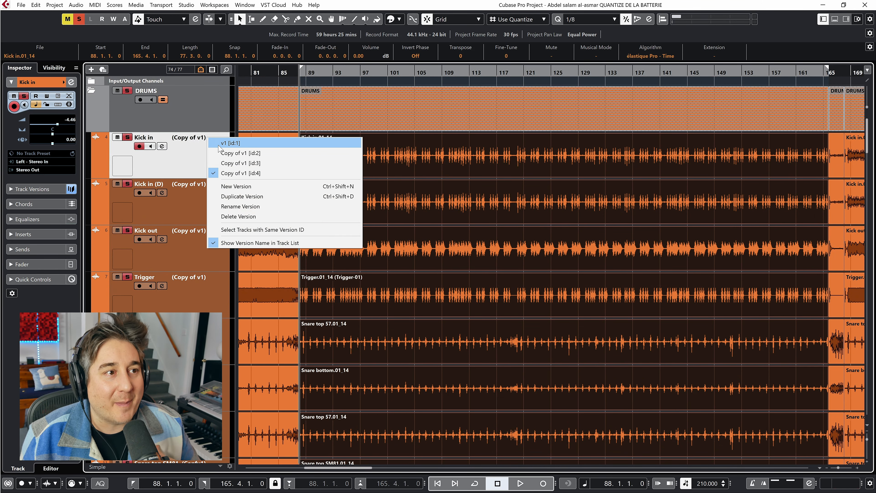
left_click(412, 110)
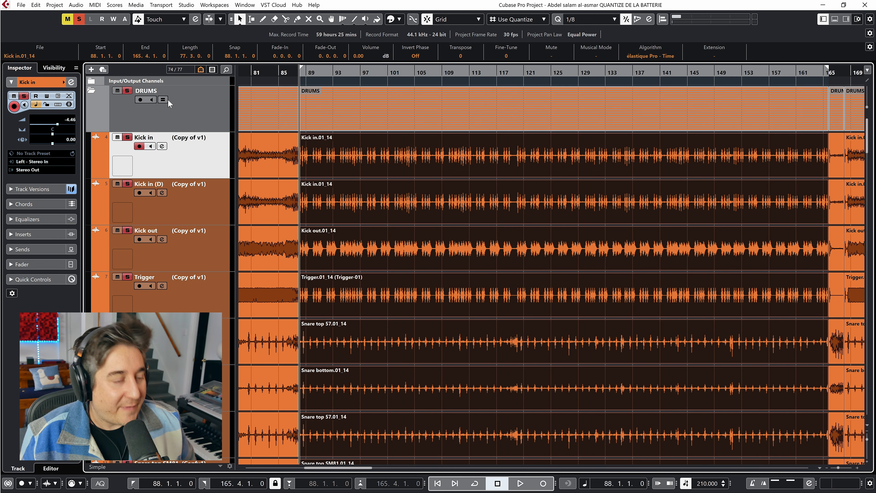
Select only the Kick in event of the section starting at bar 88
key("h")
scroll(507, 172, "right", 5)
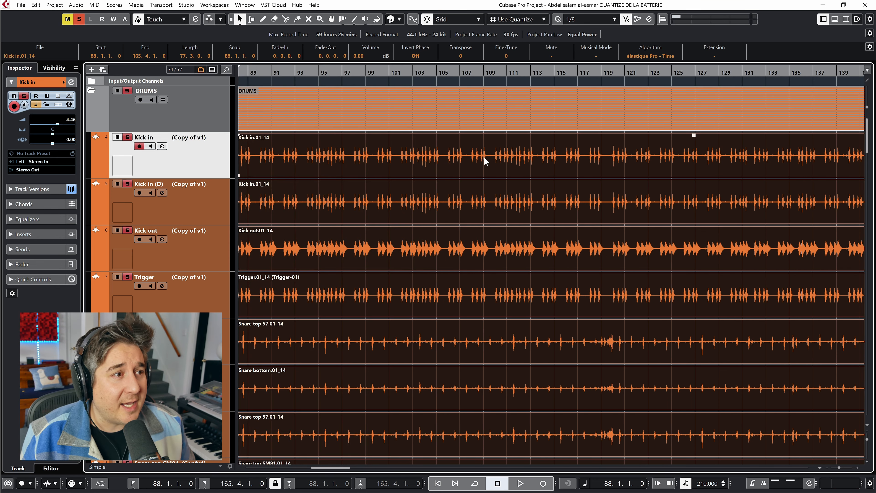
left_click(484, 158)
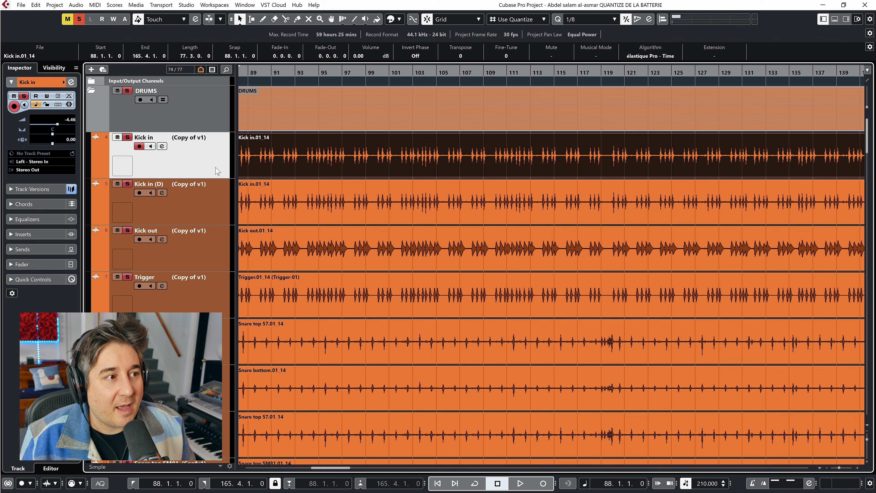
Select the Kick out, Trigger, Kick in (D) and Kick in tracks one after another to compare the kick sources
left_click(209, 249)
left_click(213, 305)
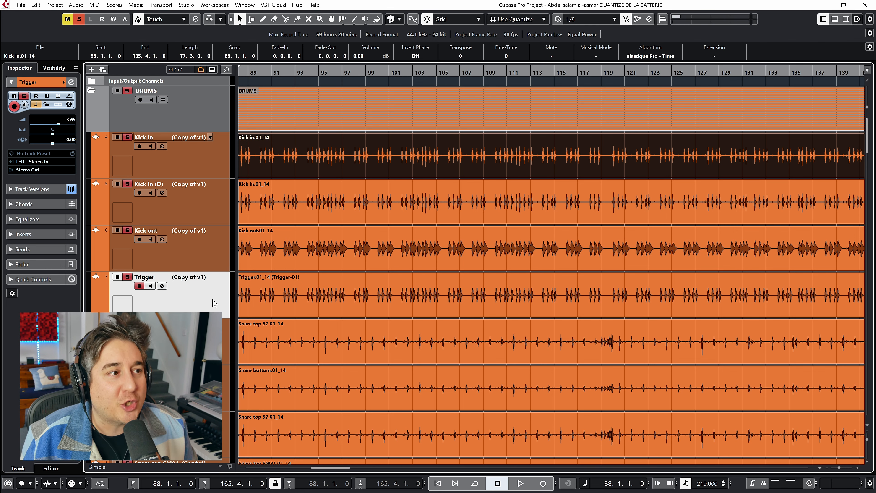
left_click(196, 212)
left_click(214, 167)
left_click(217, 189)
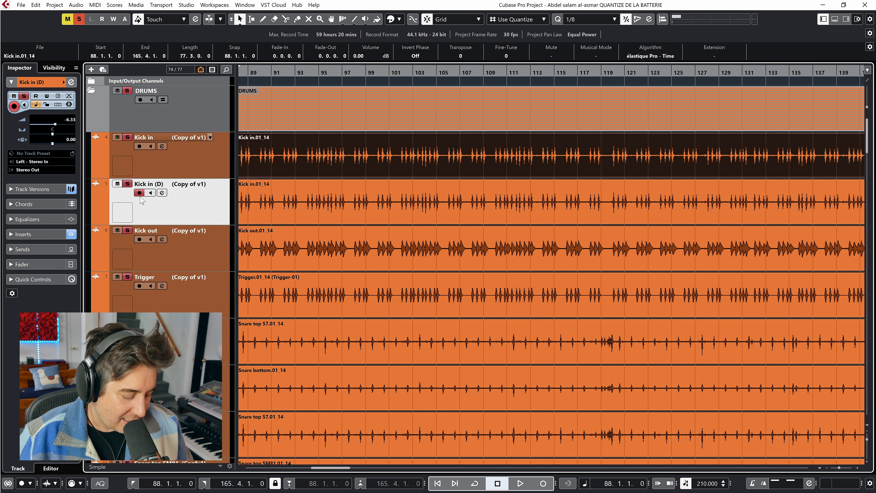
Place the playhead in the dense kick passage at bar 74 and select the Kick in event before bar 88
key("g")
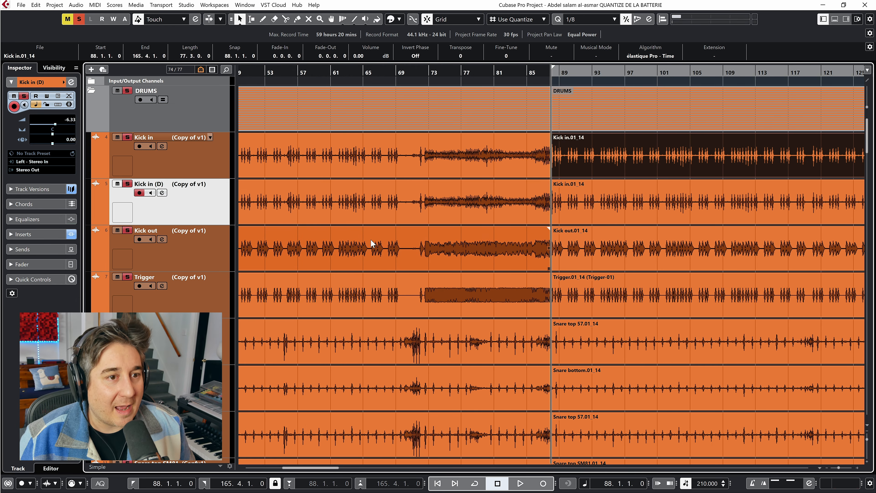
scroll(369, 245, "right", 4)
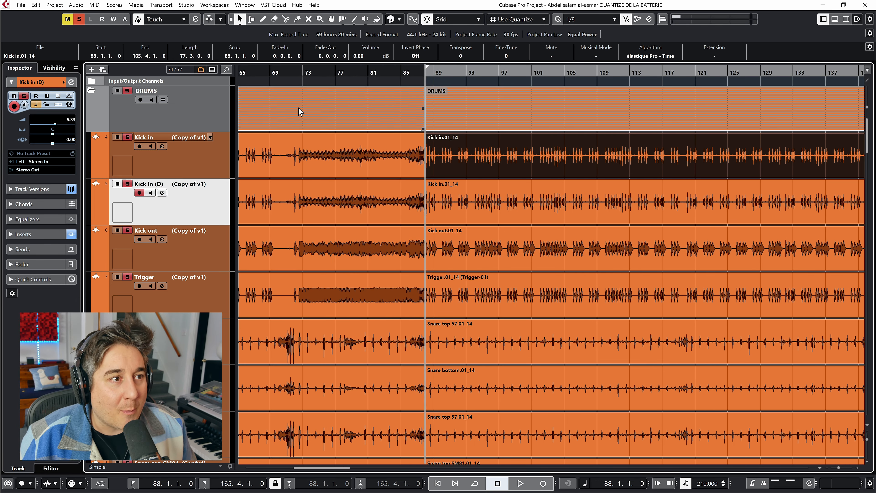
left_click_drag(313, 71, 319, 92)
left_click(336, 155)
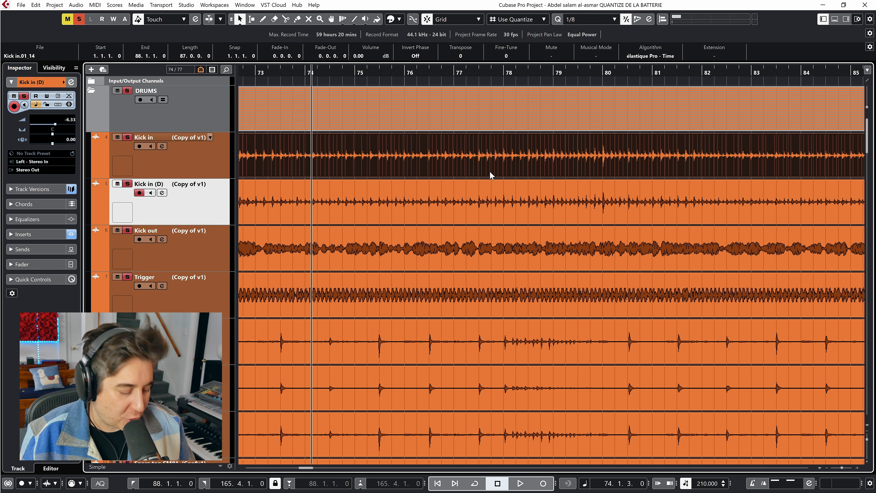
Select the Trigger track and its event before bar 88, comparing its hits with Kick in around bars 72 to 76
left_click(212, 302)
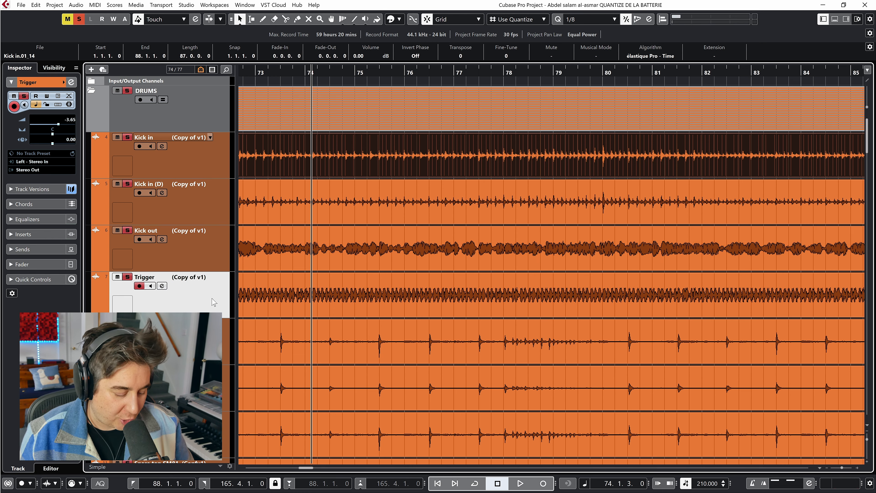
key("g")
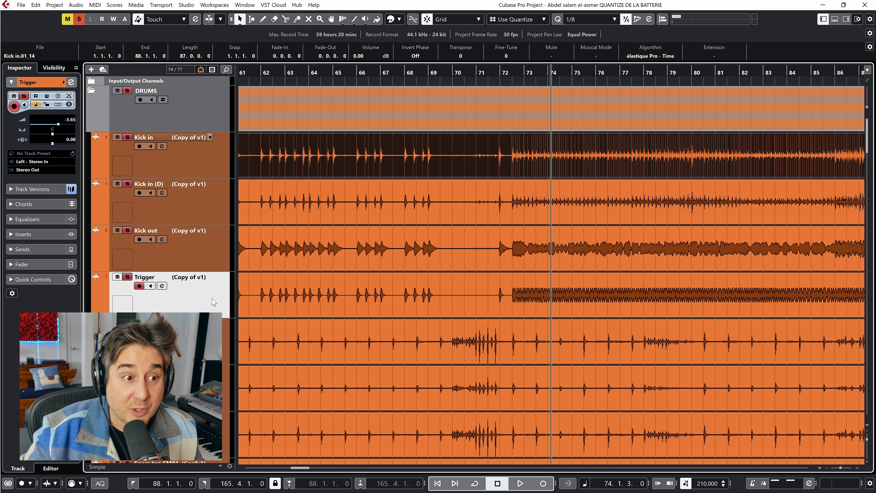
key("h")
key("h")
key("h")
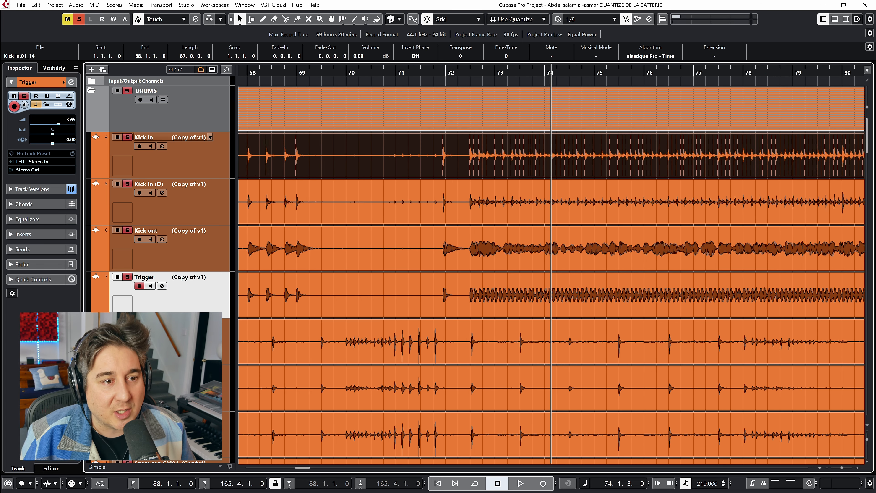
key("h")
key("h")
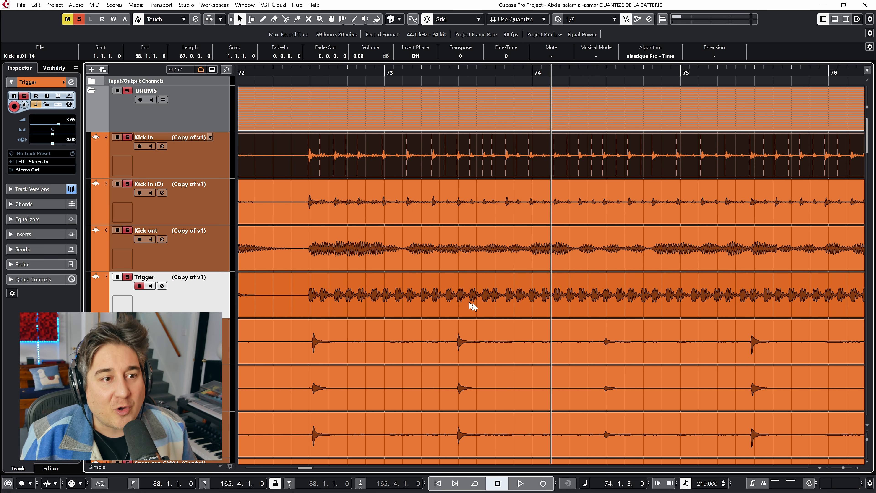
left_click(483, 297)
Select the Kick in event of the section starting at bar 88 and move the playhead to its start
key("g")
key("g")
key("g")
key("g")
key("g")
key("g")
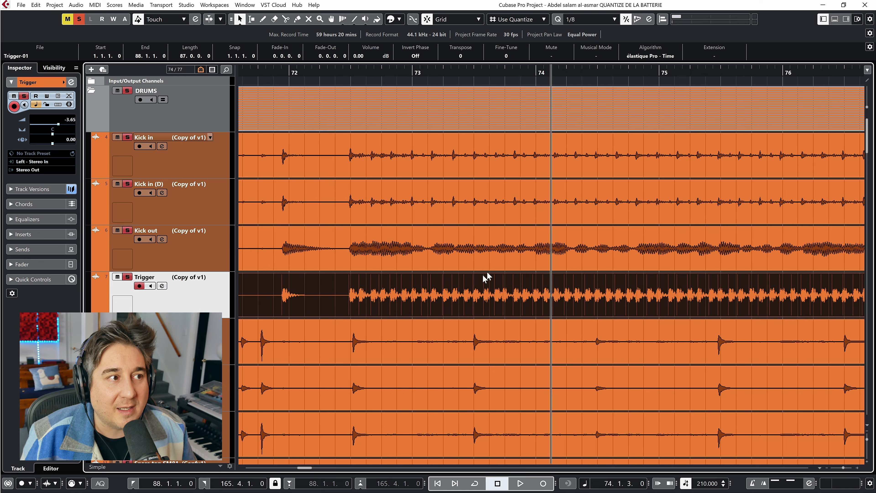
key("g")
key("g")
key("g")
key("g")
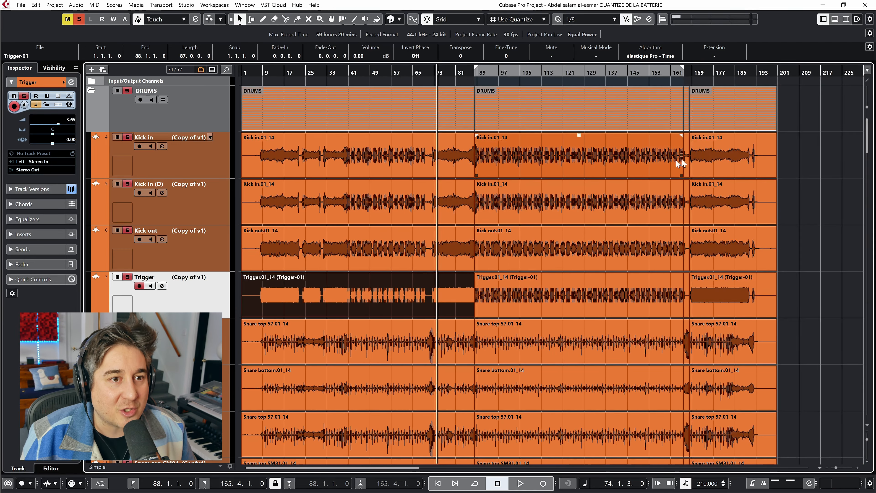
left_click(641, 166)
key("l")
Examine the kick hits along the Kick in event, around bars 108 to 146
key("h")
key("h")
key("h")
key("h")
key("h")
key("h")
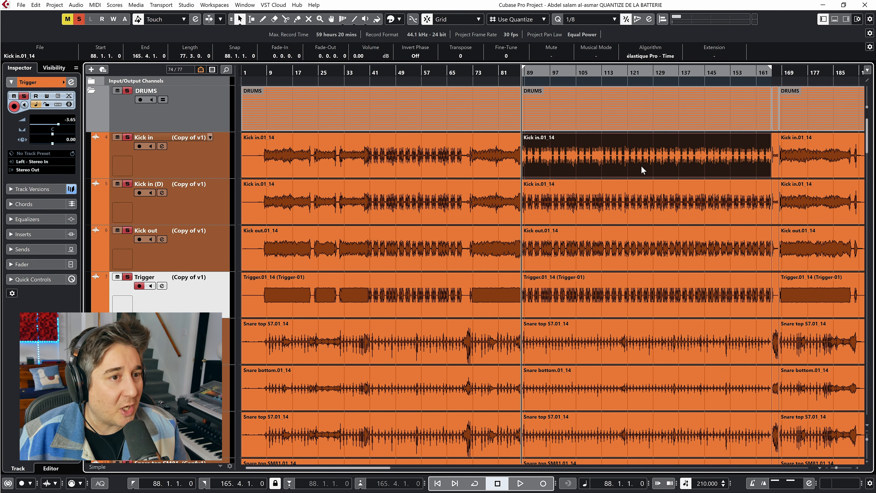
key("space")
scroll(649, 155, "right", 3)
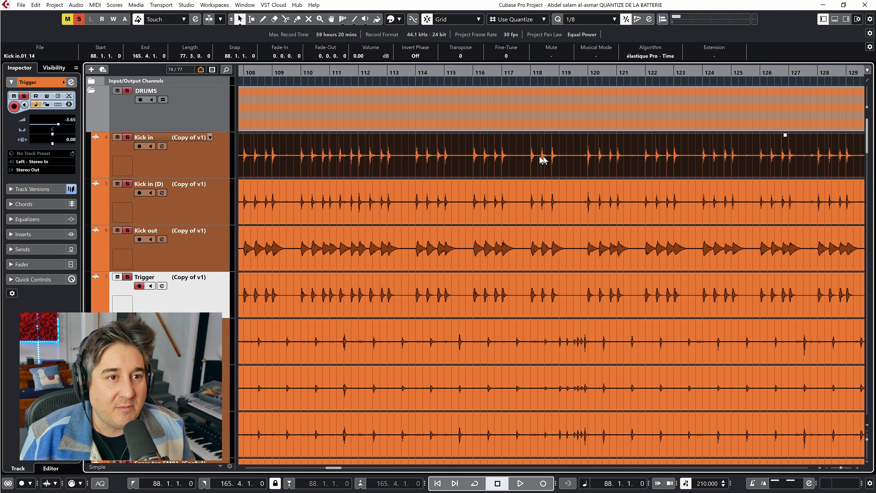
scroll(640, 145, "right", 3)
scroll(640, 141, "left", 6)
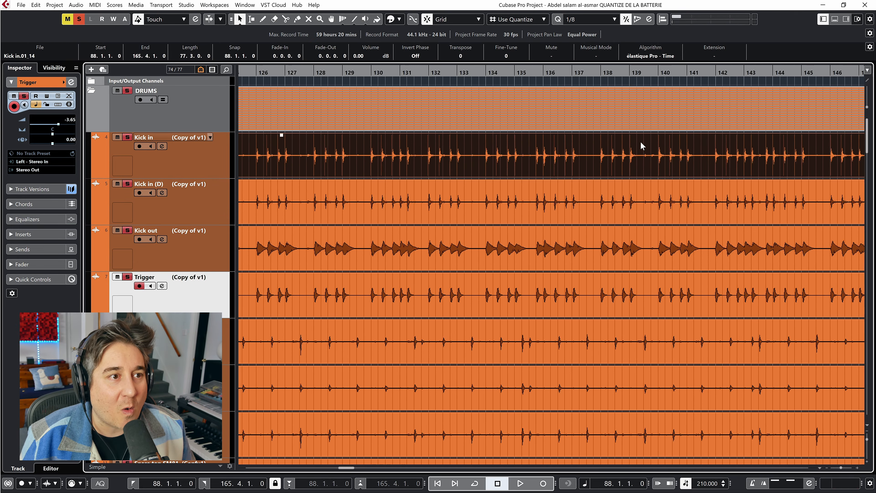
Open the Kick in event in the Sample Editor, turn off Edit Hitpoints and inspect the hitpoints around bar 88
double_click(633, 161)
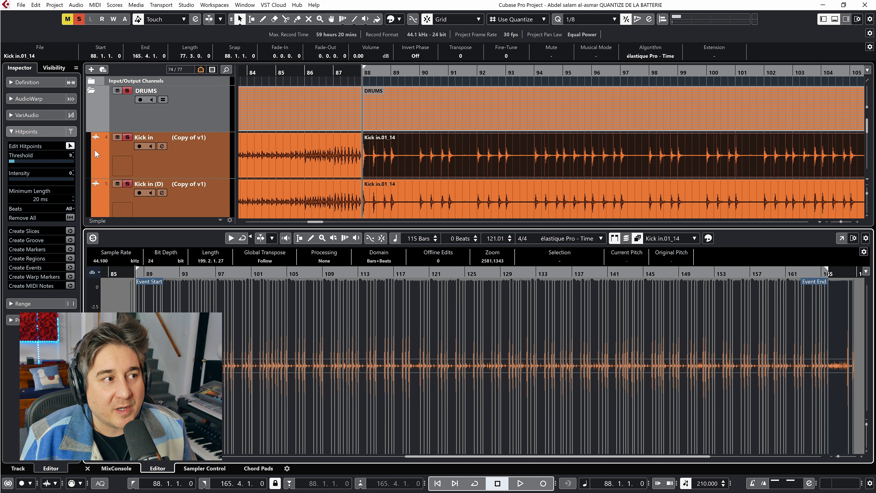
left_click(70, 146)
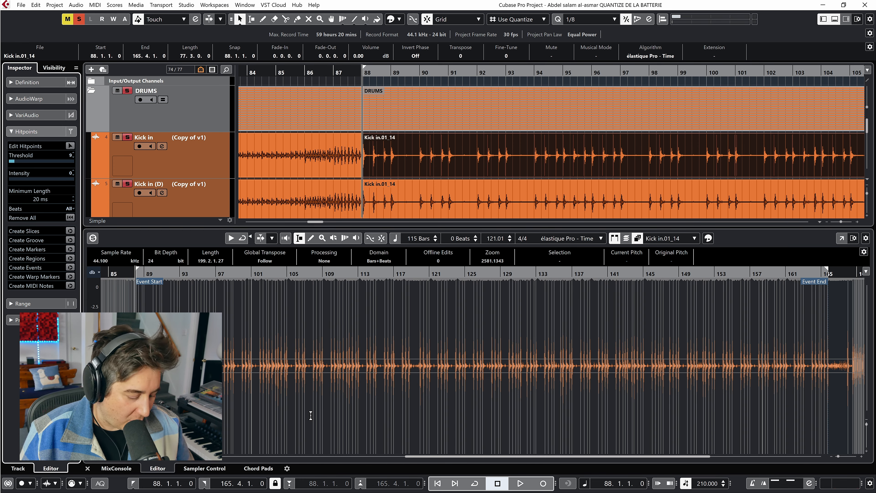
key("h")
key("h")
key("h")
key("h")
key("h")
key("h")
key("h")
key("h")
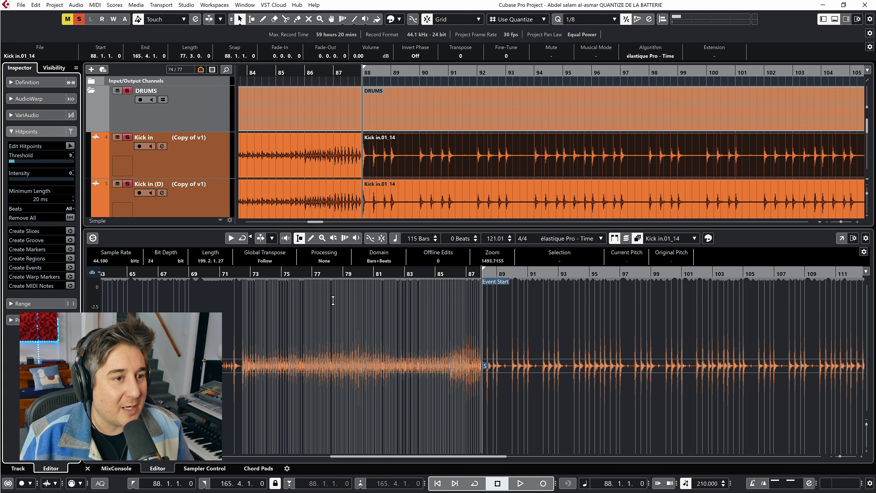
Set the hitpoint threshold of the Kick in event to 10
key("h")
key("h")
key("h")
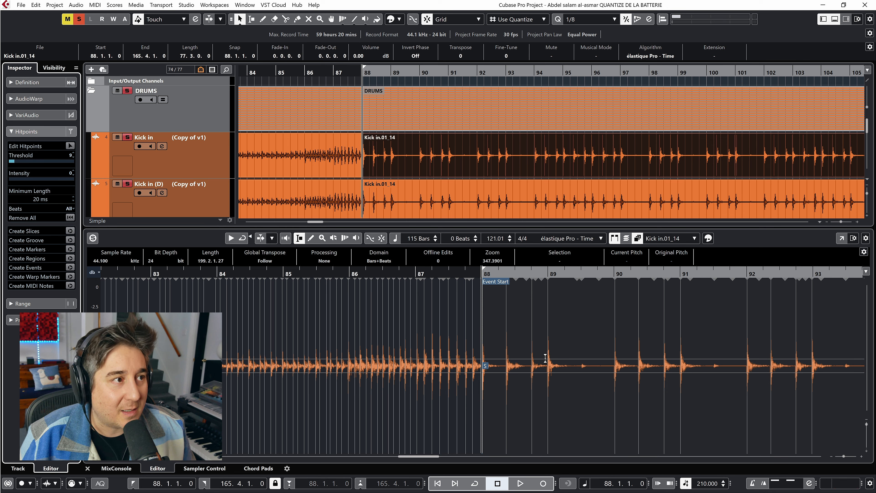
mouse_move(22, 161)
left_mouse_down()
mouse_move(59, 159)
mouse_move(9, 161)
left_mouse_up()
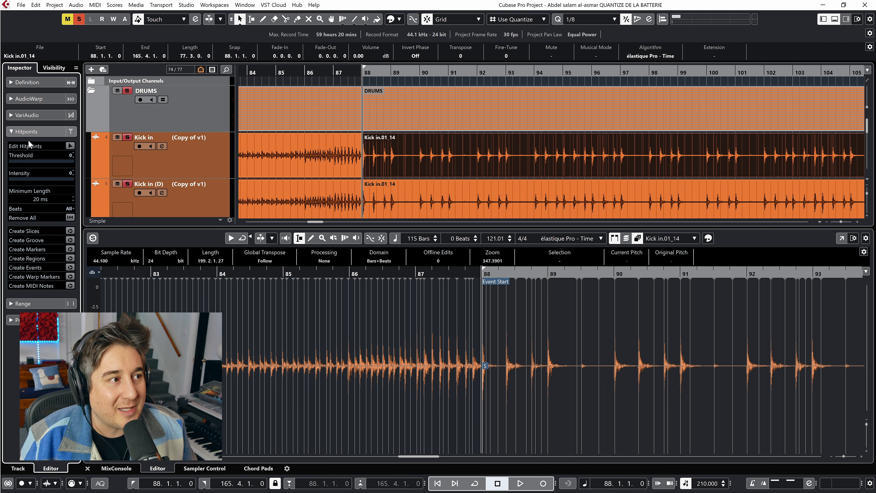
scroll(72, 151, "up", 11)
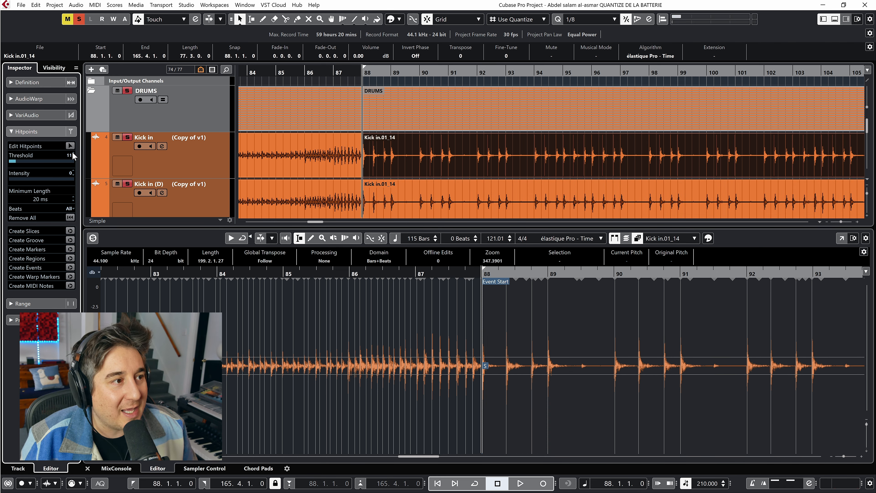
left_click(74, 157)
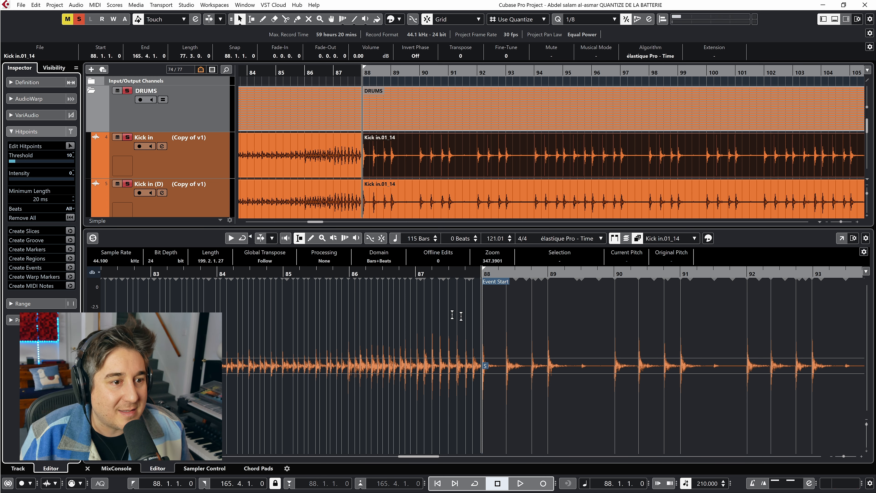
Turn on Edit Hitpoints and disable the stray hitpoint about halfway between bars 127 and 128 in the Kick in event
scroll(521, 331, "right", 6)
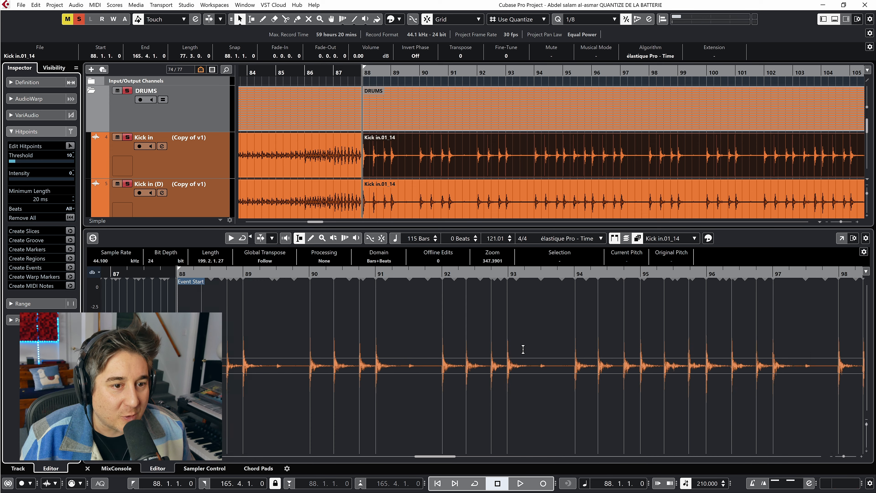
scroll(522, 350, "right", 6)
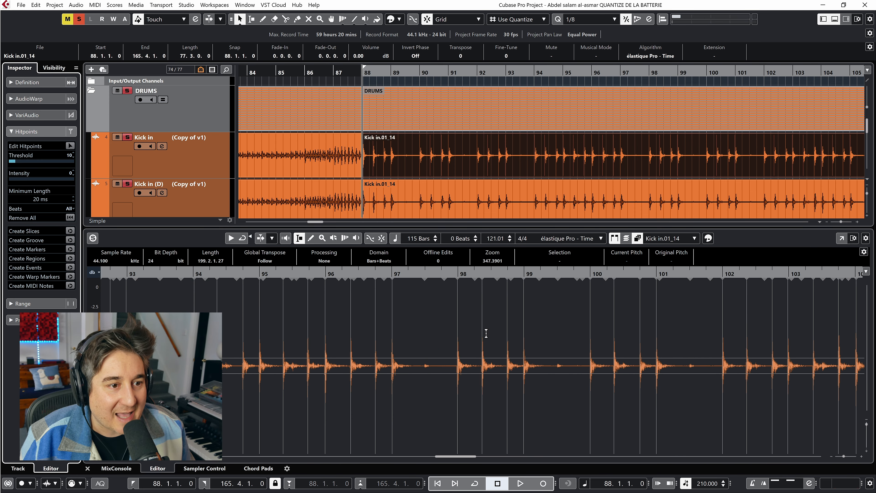
scroll(486, 333, "right", 2)
scroll(486, 333, "right", 6)
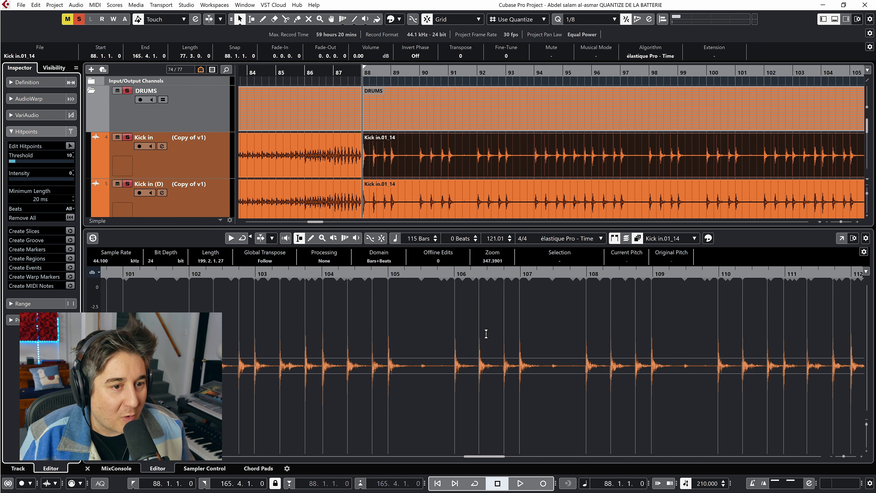
scroll(486, 333, "right", 3)
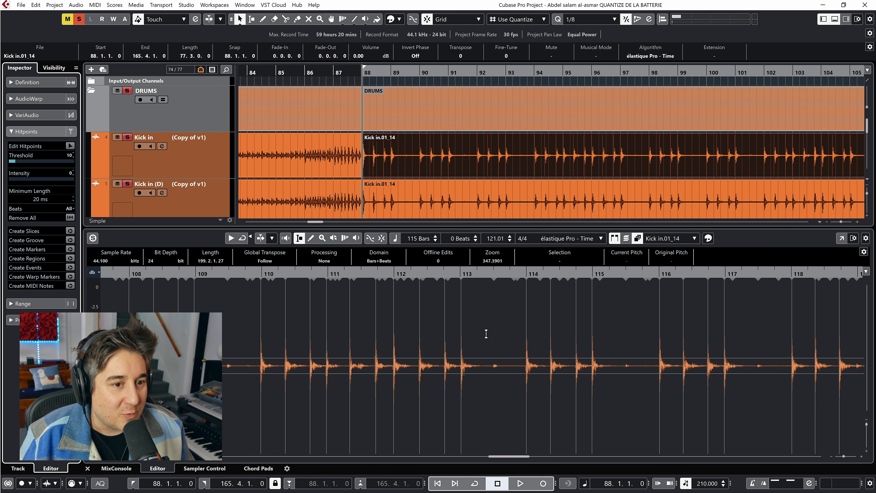
scroll(486, 334, "right", 8)
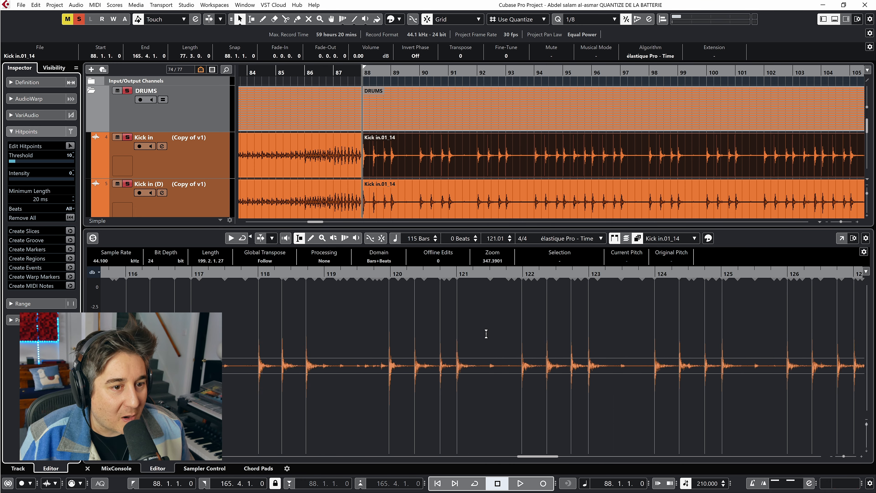
scroll(486, 333, "right", 6)
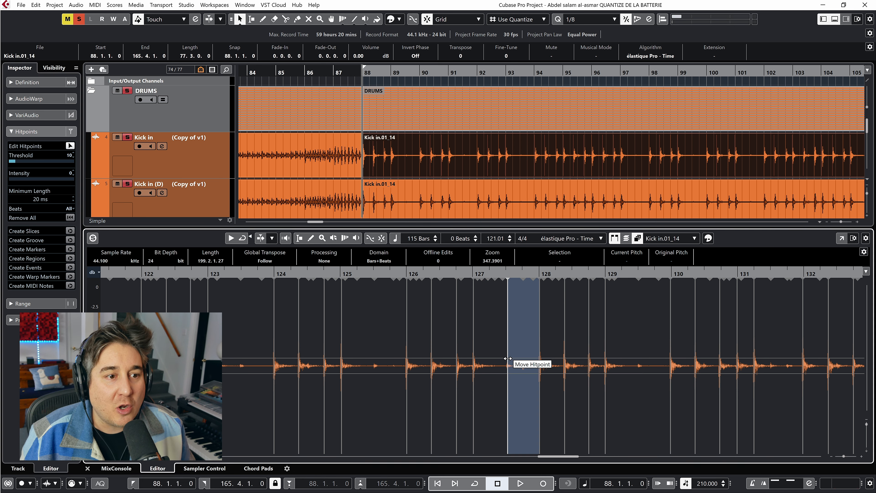
left_click(508, 345, "alt")
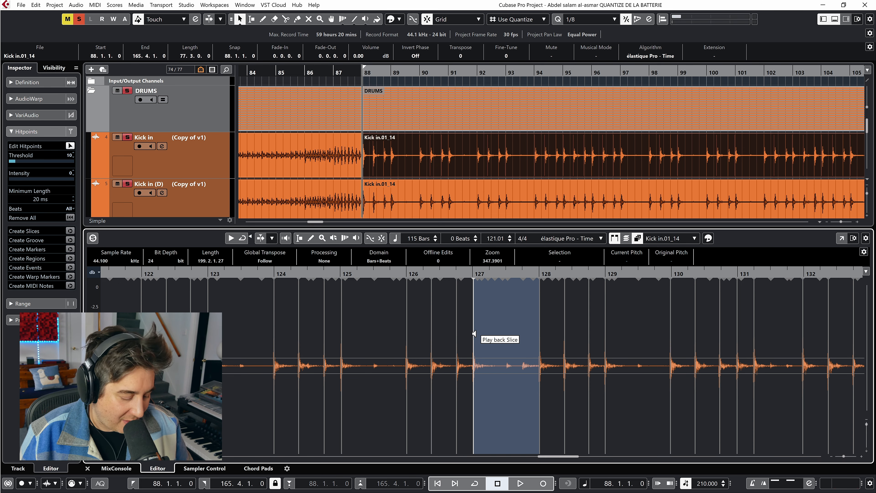
Try to disable the kick hitpoint at bar 127, and undo it
scroll(473, 333, "up", 3)
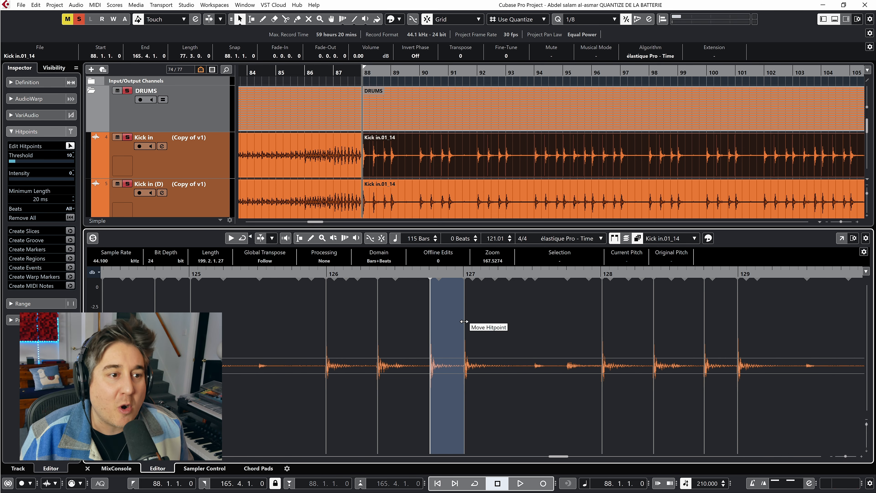
key("alt")
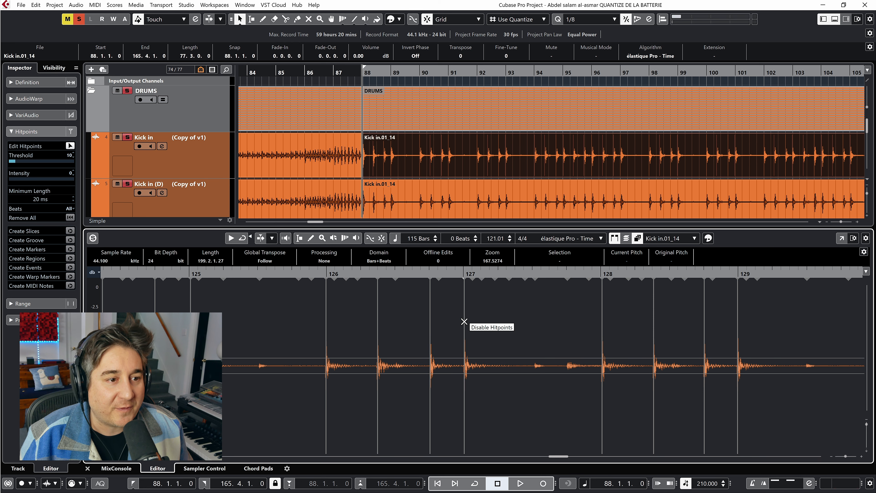
left_click(464, 321, "alt")
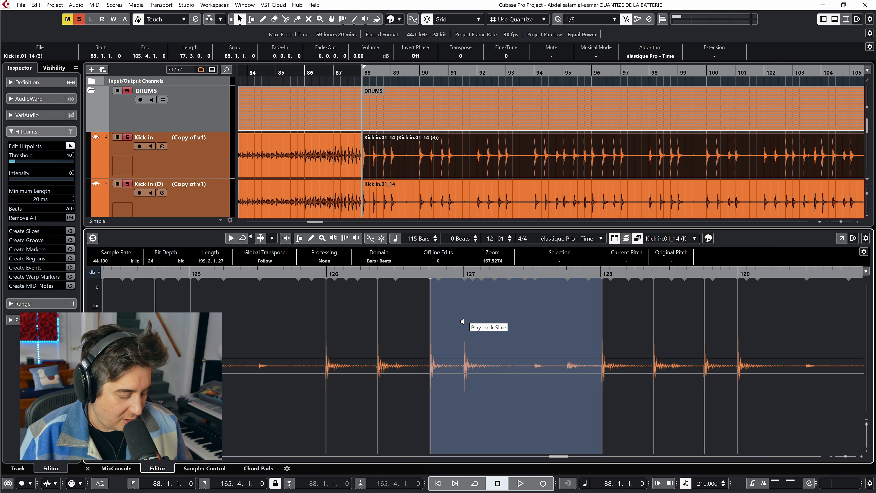
key("ctrl+z")
Check the Kick in hitpoints from bar 128 to the end of the event near bar 165
scroll(470, 340, "right", 6)
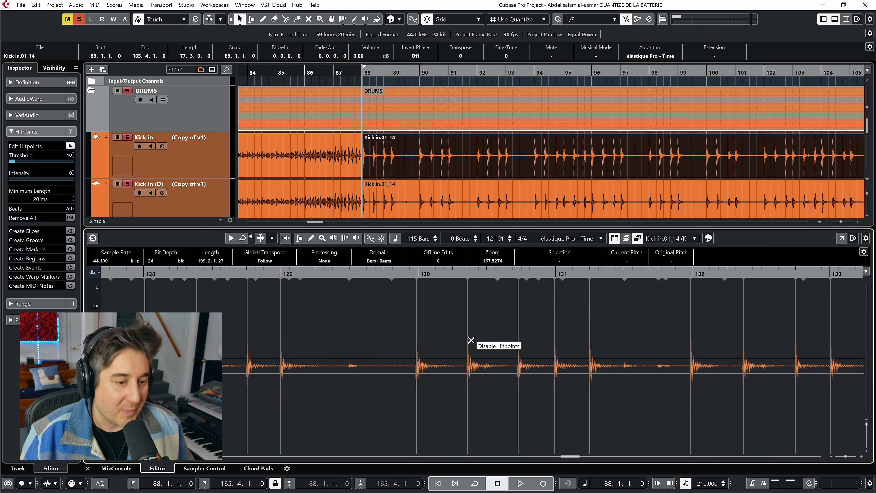
scroll(470, 340, "down", 2)
scroll(471, 340, "right", 1)
scroll(471, 340, "right", 6)
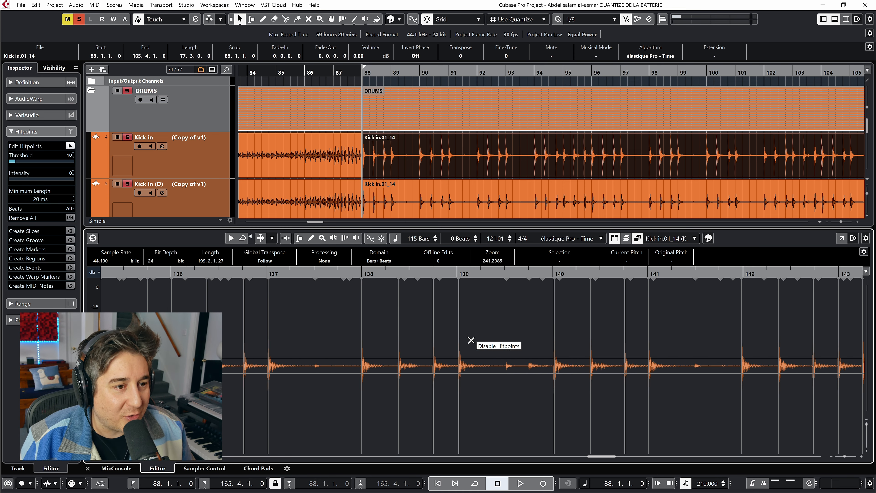
scroll(471, 340, "right", 2)
scroll(482, 359, "right", 2)
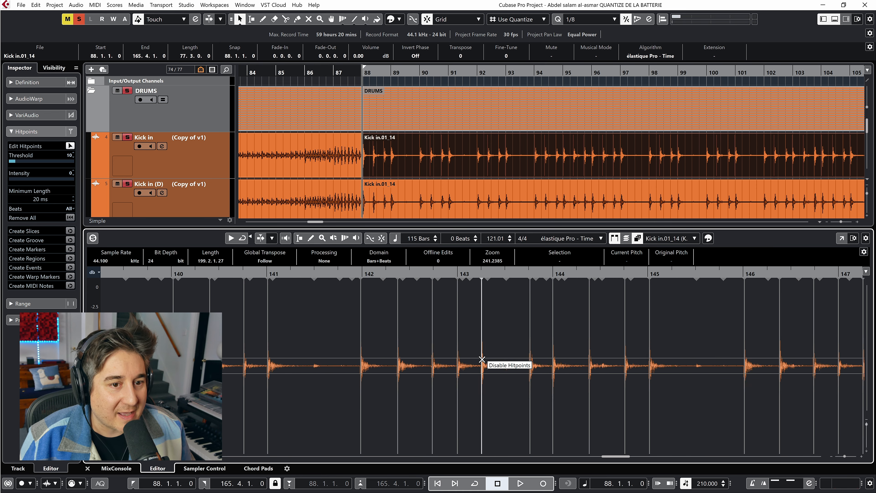
scroll(482, 359, "right", 3)
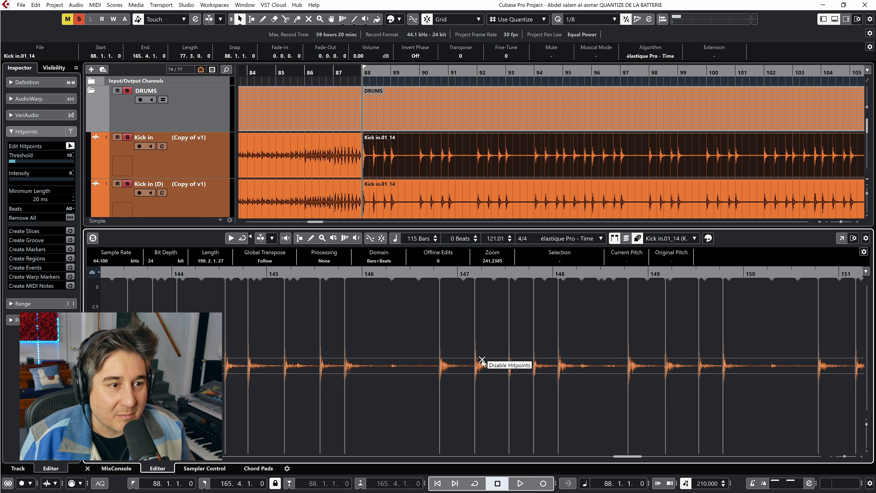
scroll(482, 359, "right", 6)
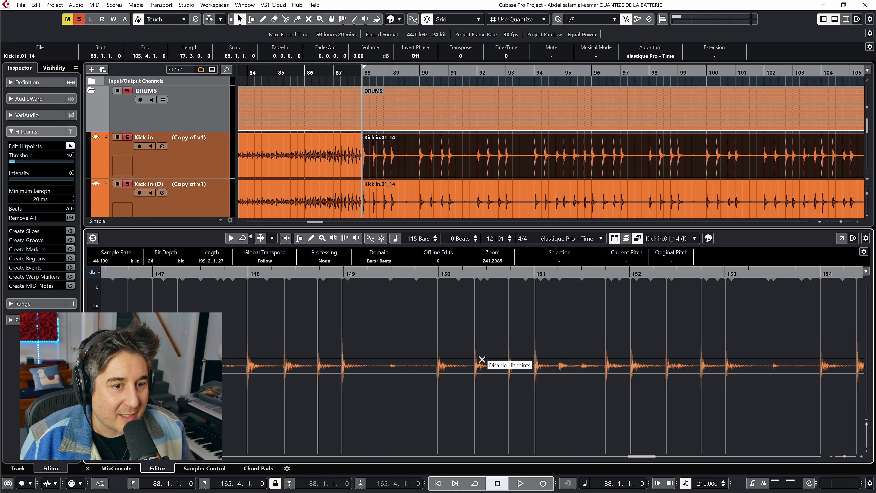
scroll(481, 360, "right", 6)
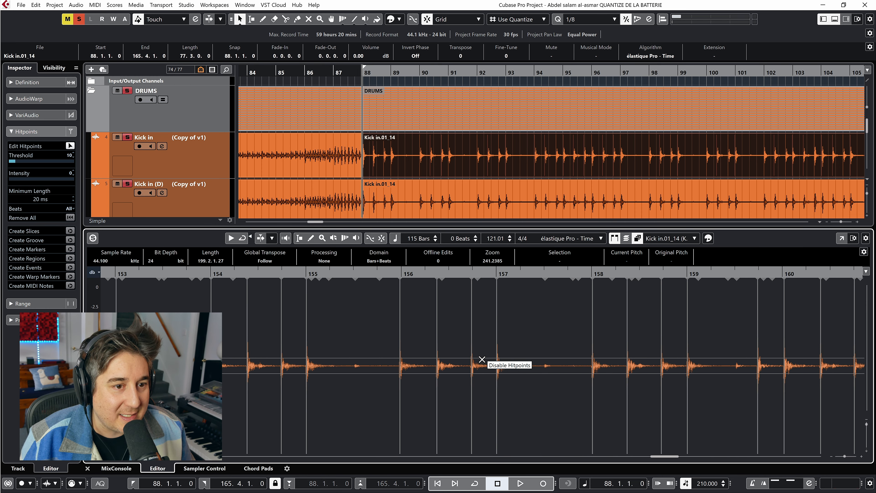
scroll(482, 359, "right", 4)
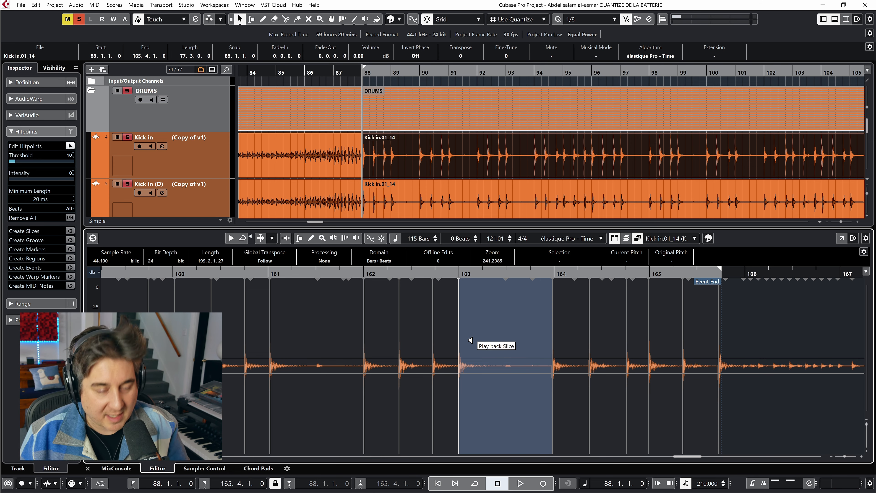
Close the Kick in event's editor and open the upper Snare top 57 event starting at bar 88 in the Sample Editor
key("Return")
left_click(487, 296)
left_click(479, 372)
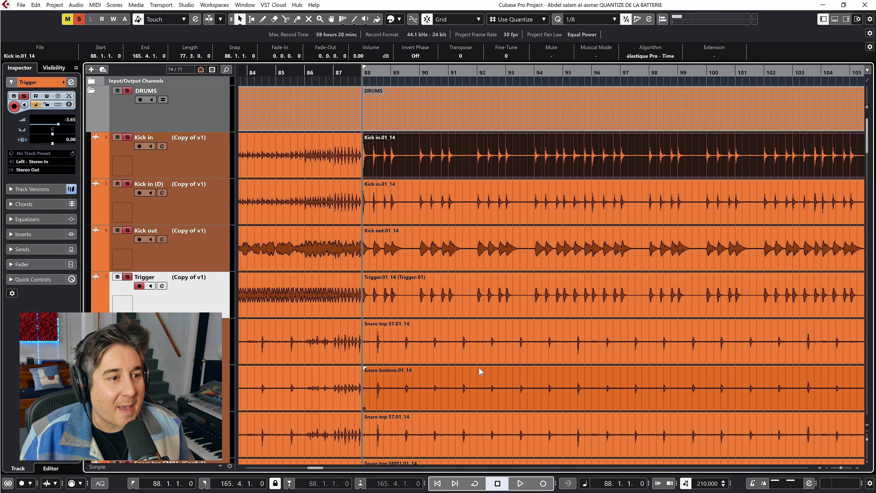
left_click(466, 348)
left_click(465, 344)
key("Return")
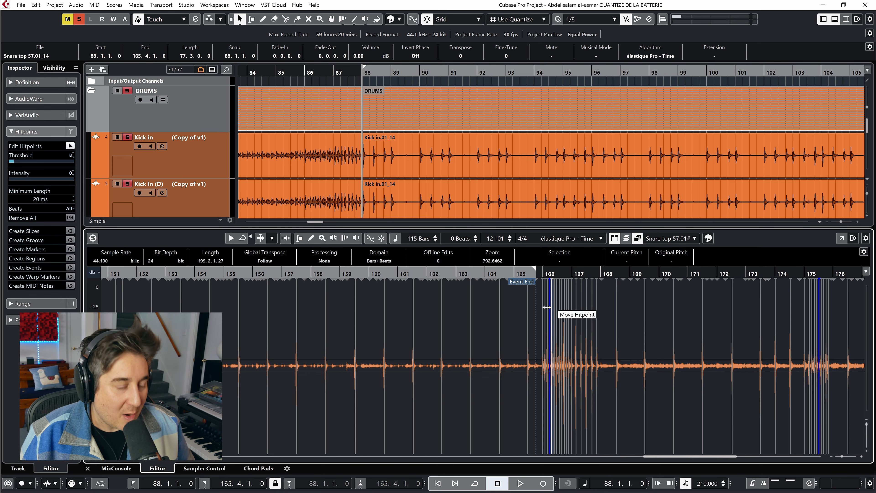
Set the hitpoint threshold of the Snare top 57 event to 14
key("g")
key("g")
key("g")
key("g")
key("g")
key("g")
key("g")
key("g")
key("g")
key("g")
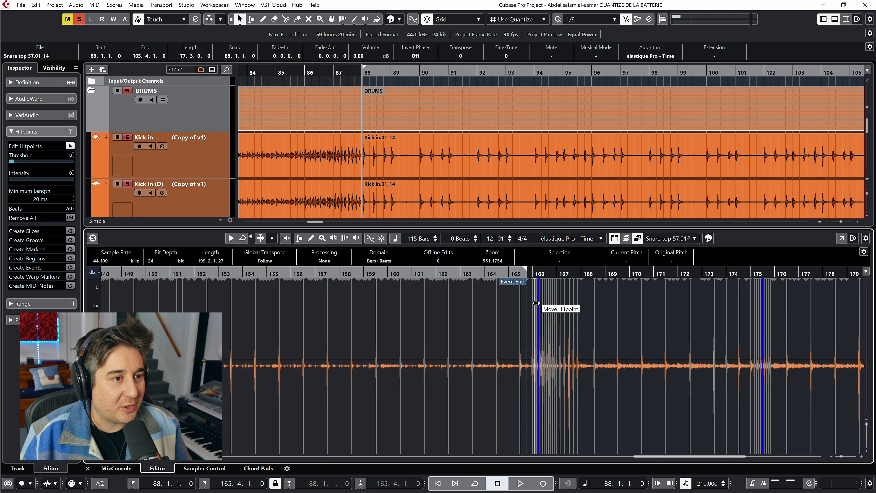
key("h")
key("h")
key("h")
key("h")
key("h")
key("h")
key("h")
key("h")
key("h")
key("h")
key("h")
key("h")
key("h")
key("h")
key("h")
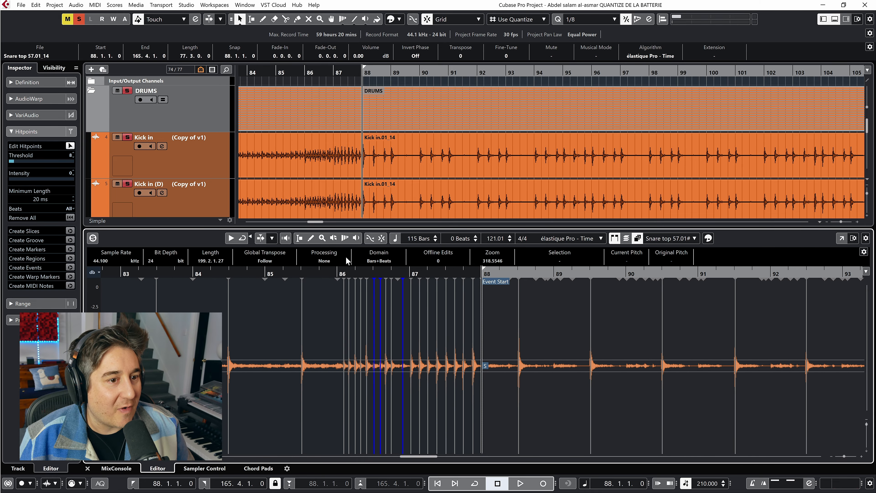
mouse_move(21, 158)
left_mouse_down()
mouse_move(34, 163)
mouse_move(18, 158)
left_mouse_up()
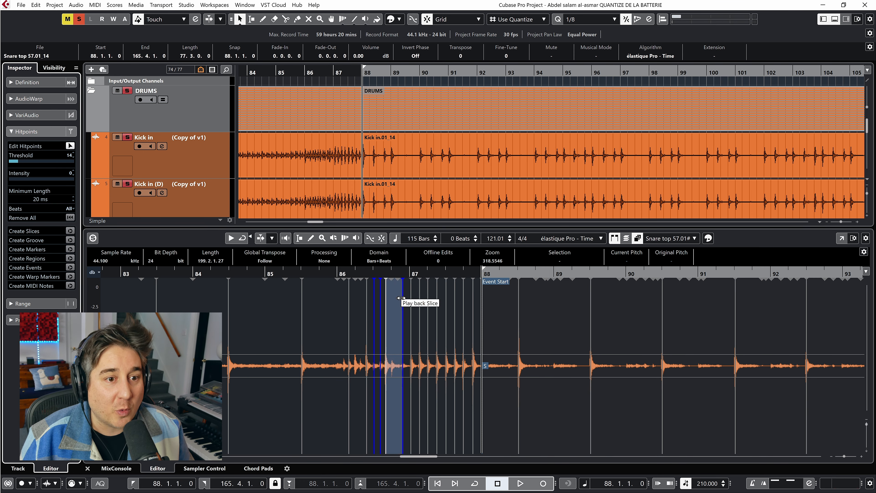
Enable and lock the missing hitpoint on the snare hit at about 119.3
scroll(592, 400, "right", 15)
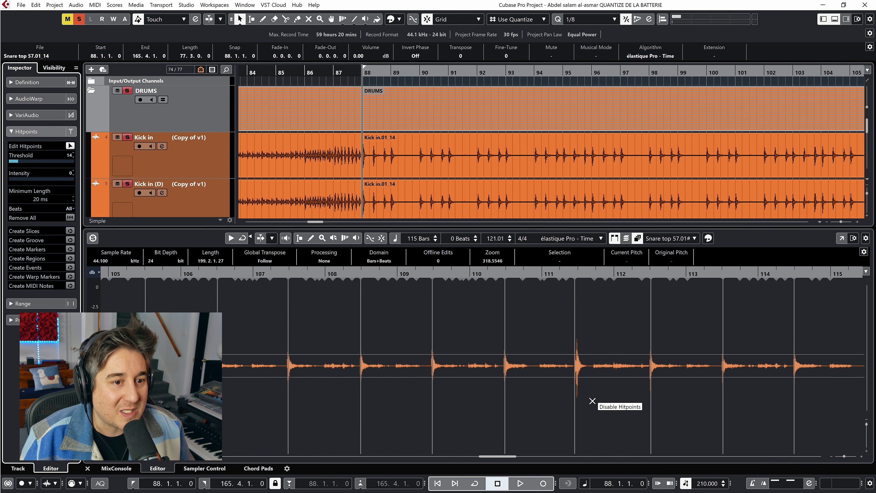
scroll(592, 401, "right", 1)
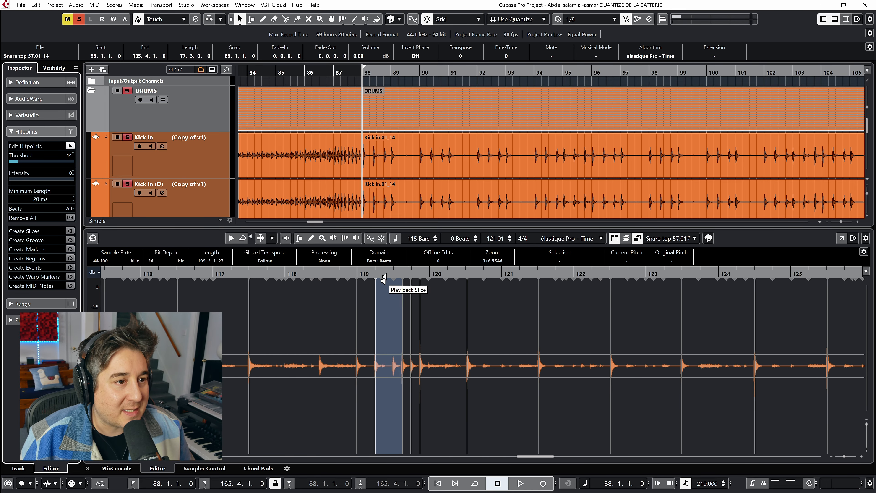
left_click_drag(390, 274, 392, 291)
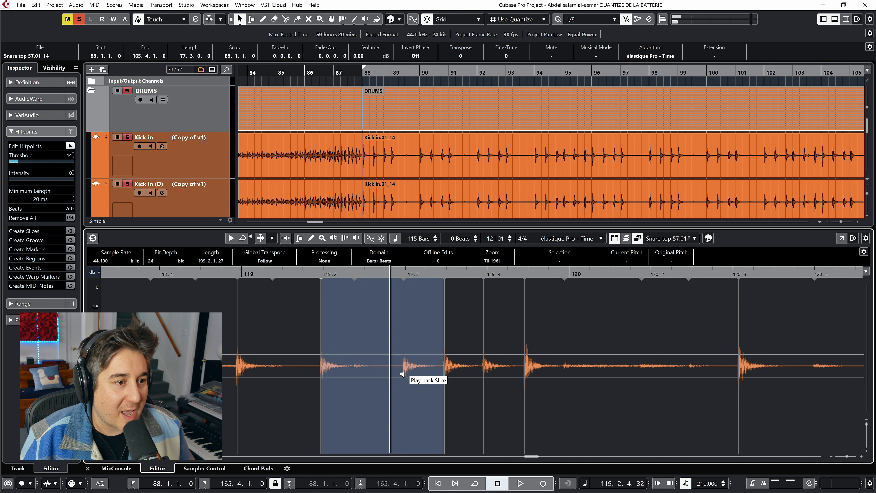
left_click(403, 359, "alt")
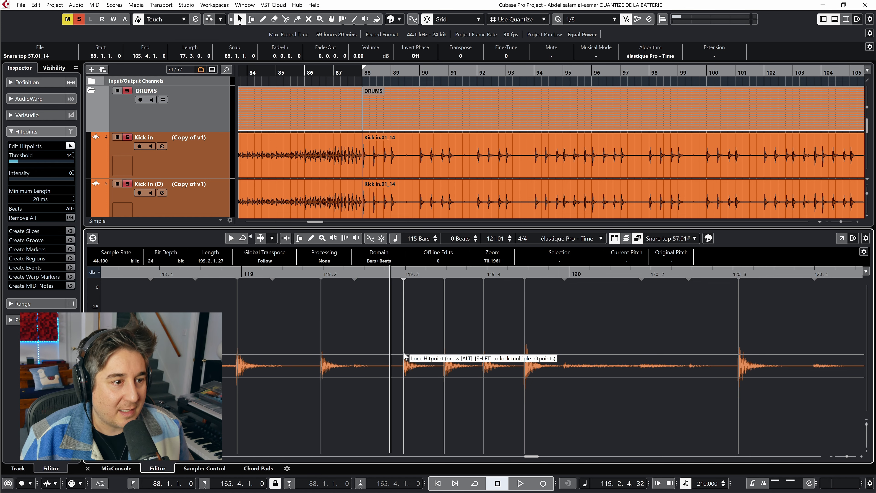
Check the remaining Snare top 57 hitpoints from bar 119 to the event end near bar 165 and close the editor
key("g")
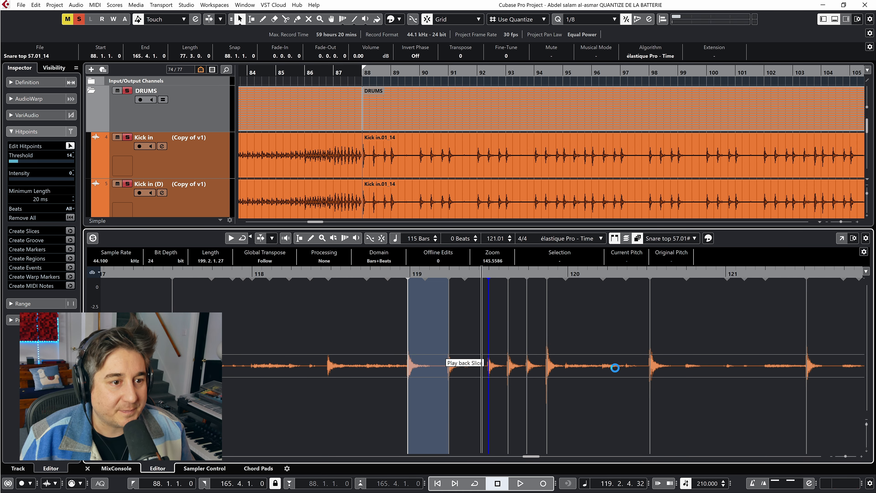
scroll(582, 361, "down", 3)
key("g")
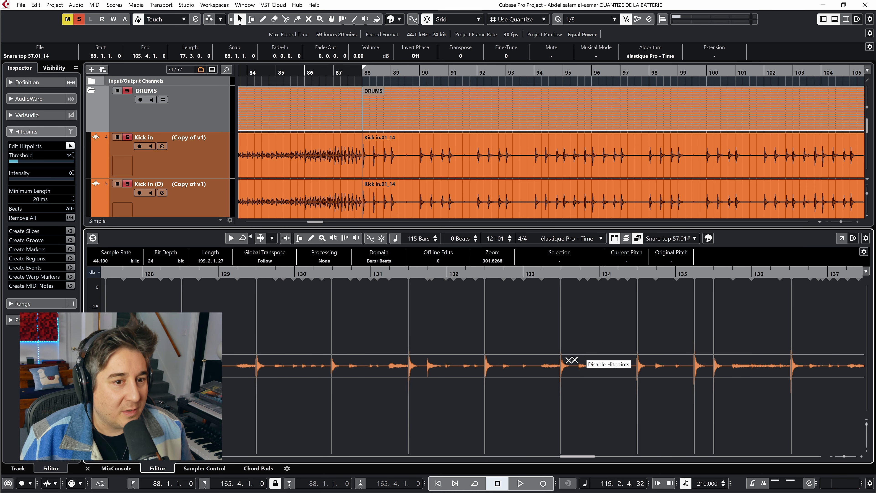
scroll(667, 391, "right", 6)
scroll(667, 391, "right", 8)
scroll(668, 391, "right", 6)
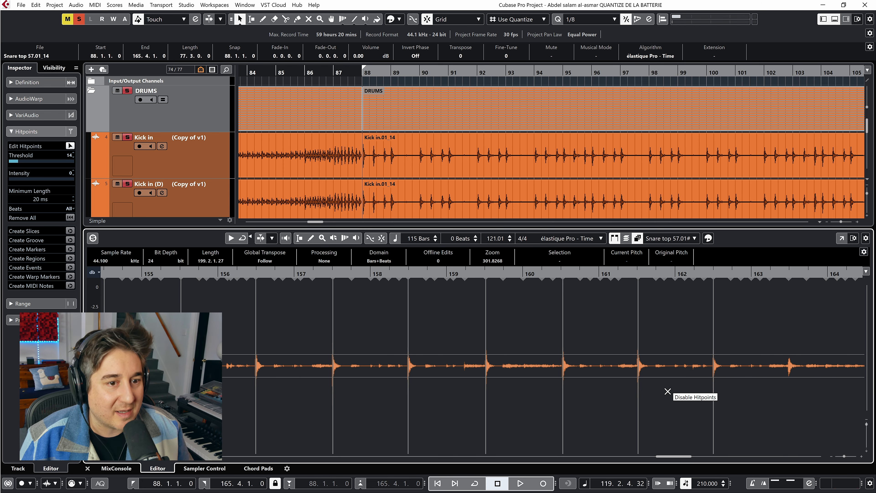
scroll(667, 390, "right", 4)
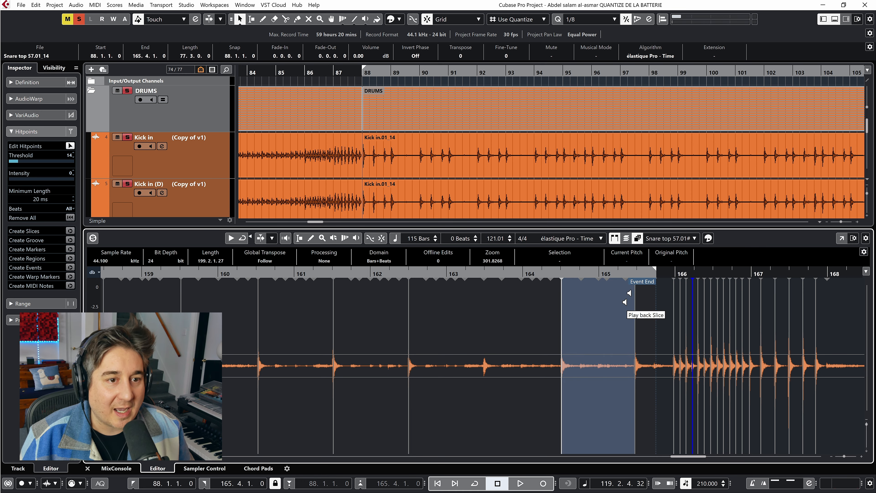
key("ctrl+alt+e")
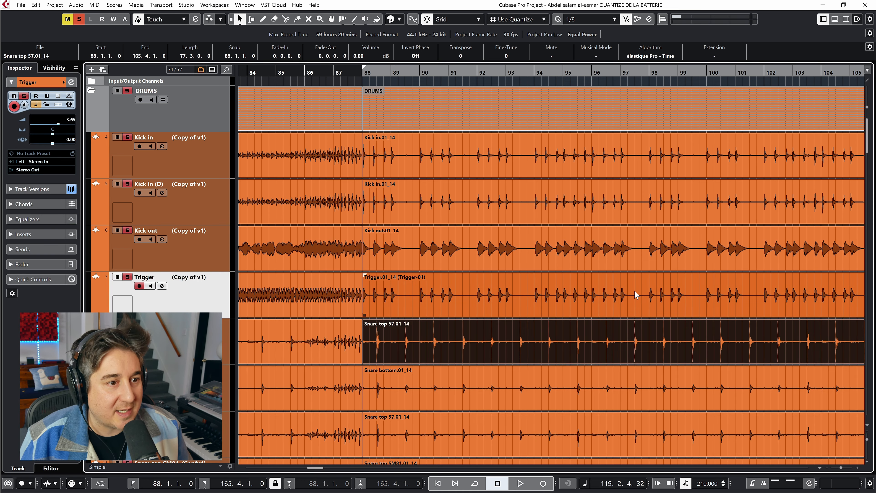
Open the Tom 2 event starting at bar 88 in the Sample Editor
scroll(636, 292, "down", 10)
scroll(635, 294, "down", 5)
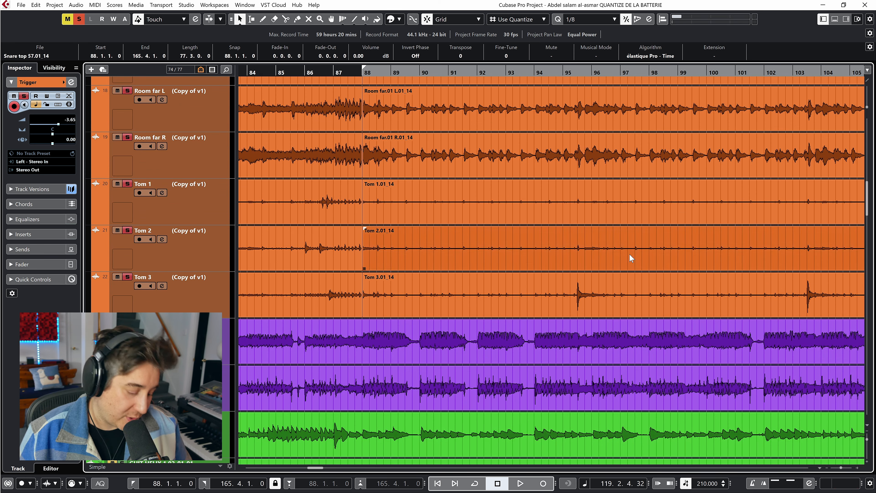
left_click(630, 257)
double_click(629, 253)
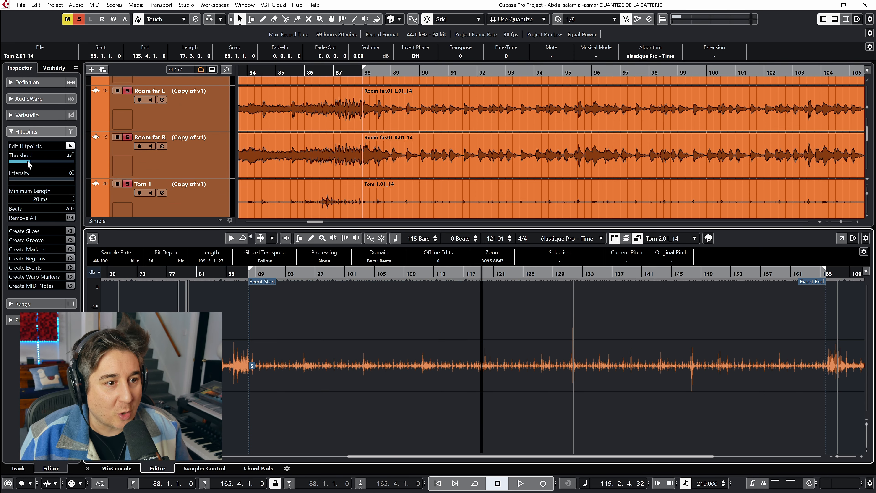
Set the hitpoint threshold of the Tom 2 event to 40 and close the Sample Editor
scroll(582, 347, "up", 5)
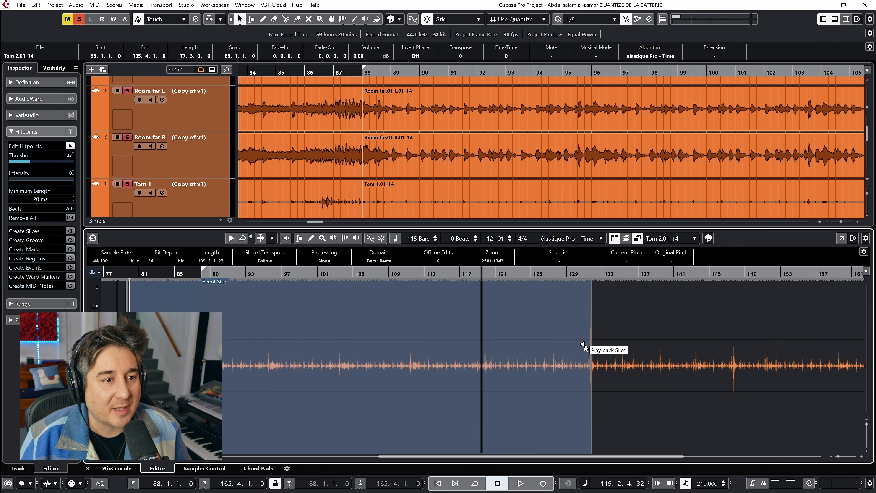
scroll(347, 325, "right", 3)
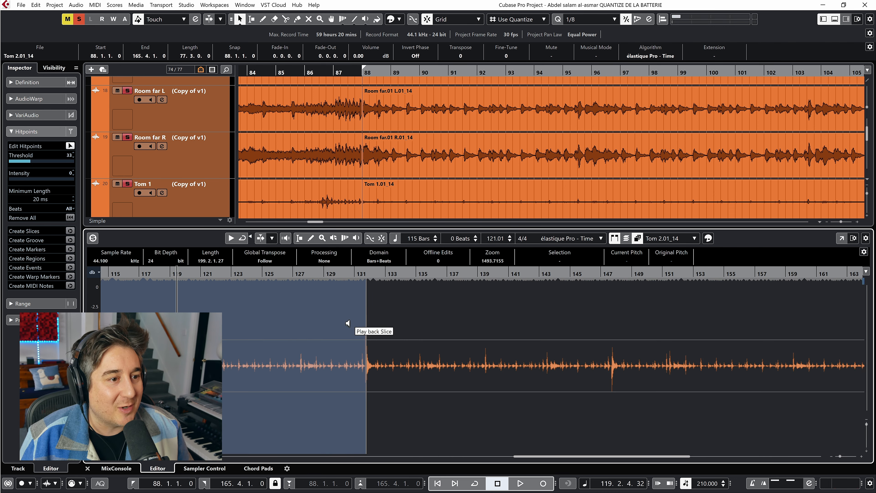
mouse_move(30, 160)
left_mouse_down()
mouse_move(7, 163)
mouse_move(36, 163)
left_mouse_up()
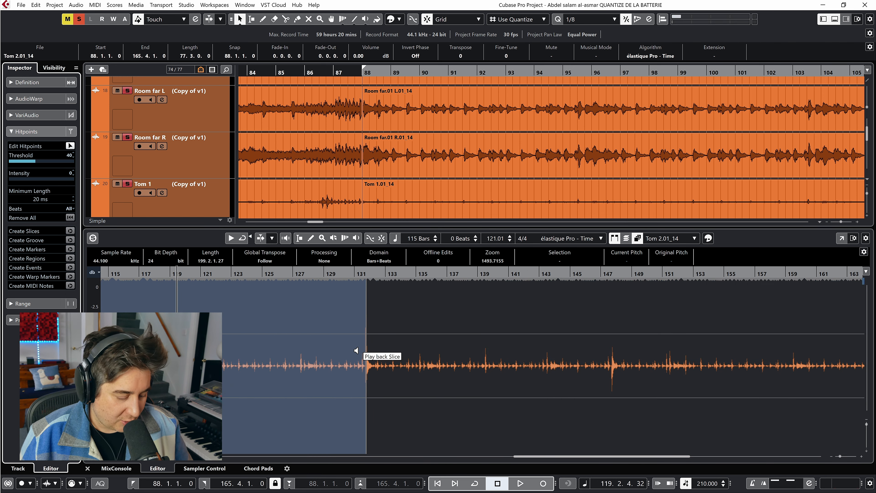
key("g")
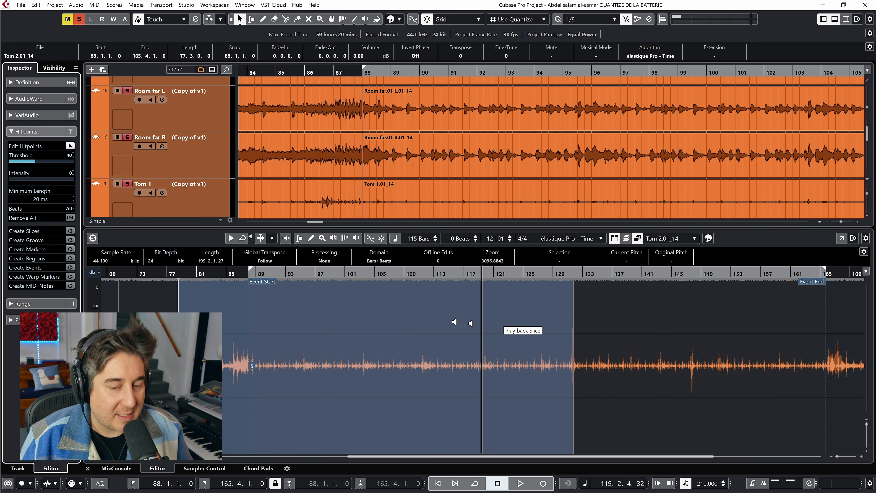
key("Return")
Open the Tom 3 event starting at bar 88 in the Sample Editor and disable its extra hitpoint just after beat 151.3
double_click(615, 284)
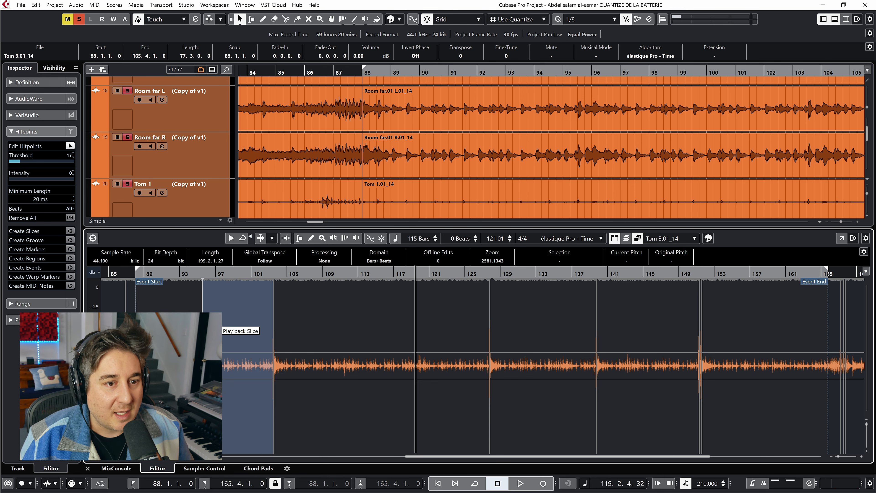
left_click_drag(699, 271, 700, 305)
left_click_drag(740, 271, 740, 304)
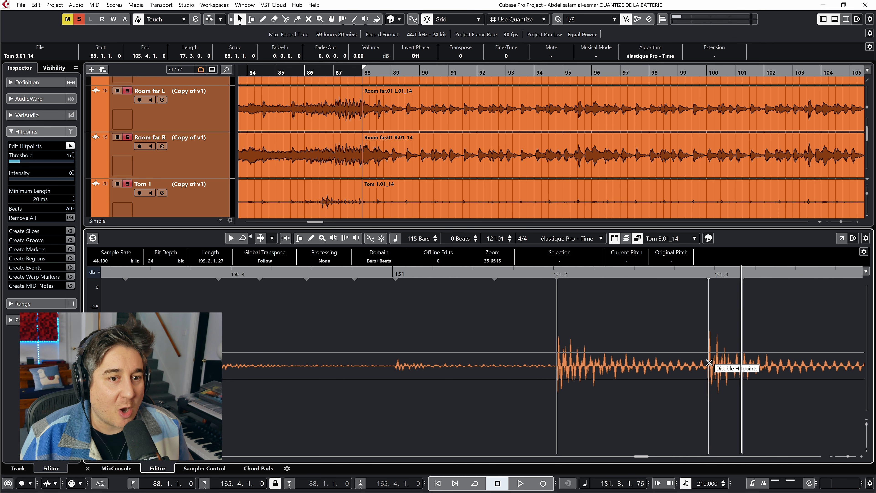
scroll(597, 355, "right", 2)
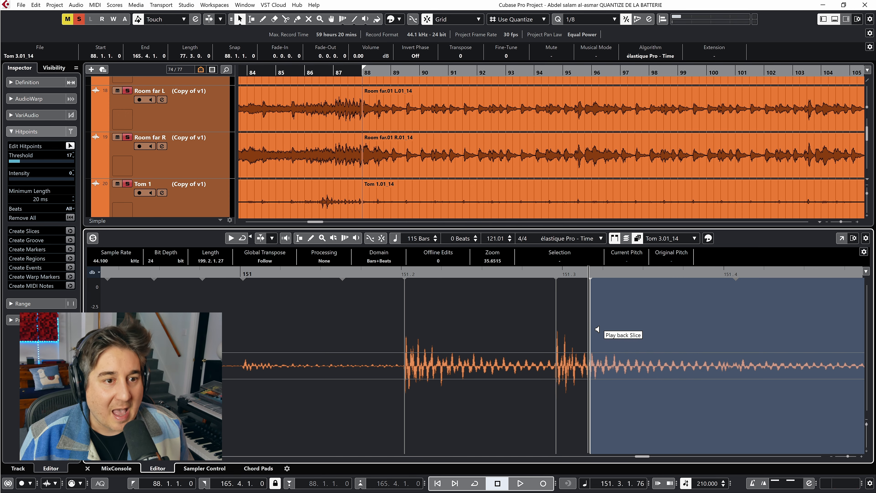
left_click(590, 319)
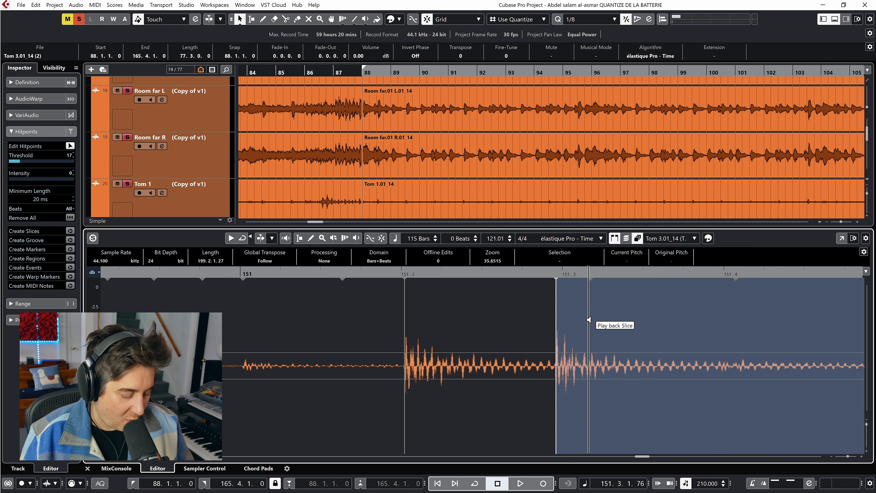
Check the Tom 3 hitpoints around bar 151 and close the Sample Editor
key("g")
key("g")
key("g")
key("g")
key("g")
key("g")
key("g")
key("g")
key("g")
key("g")
key("g")
key("g")
key("g")
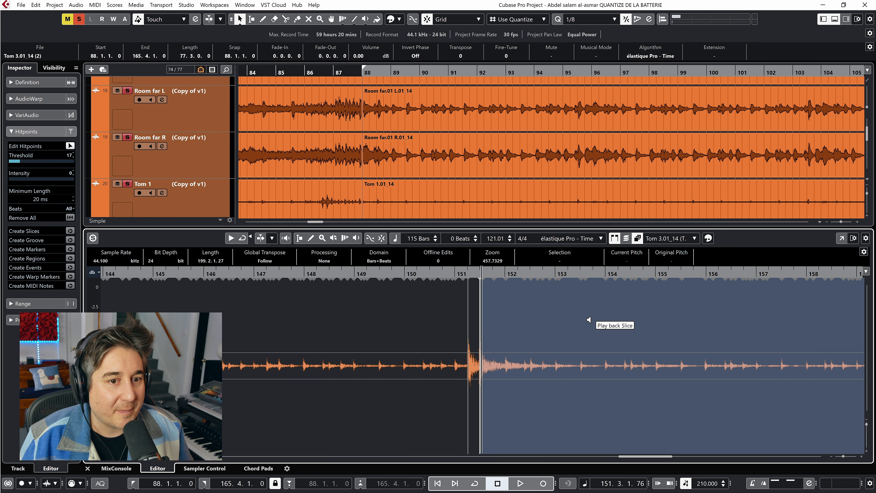
scroll(590, 320, "left", 10)
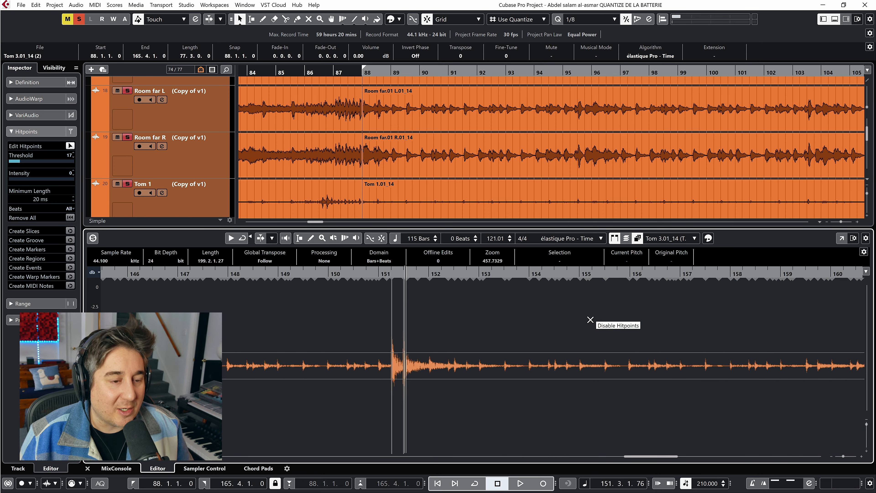
key("Return")
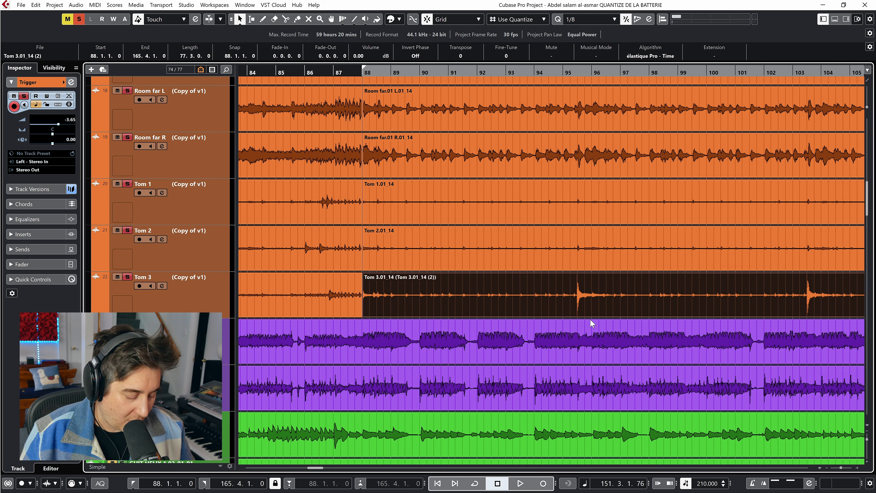
Enable group editing on the DRUMS folder and select the grouped drum section from bar 88 to bar 165
key("g")
key("g")
key("g")
key("g")
key("g")
key("g")
key("g")
key("g")
key("g")
key("g")
key("g")
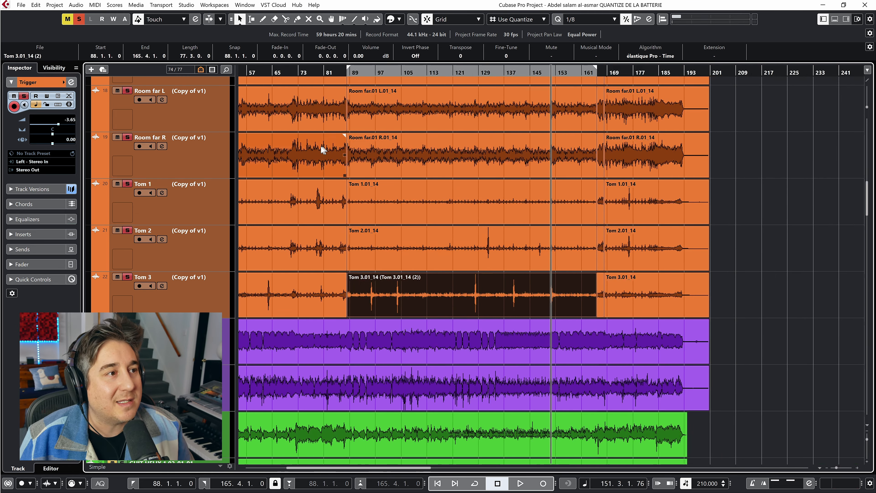
scroll(127, 206, "up", 15)
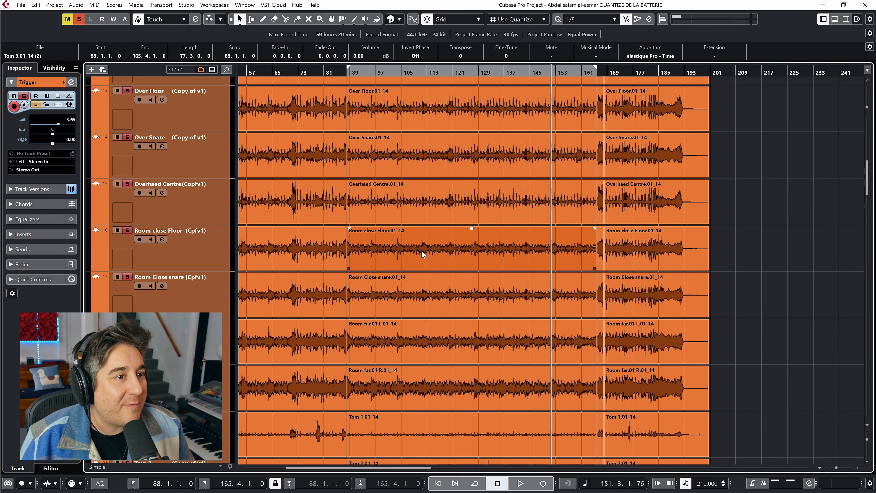
left_click(163, 100)
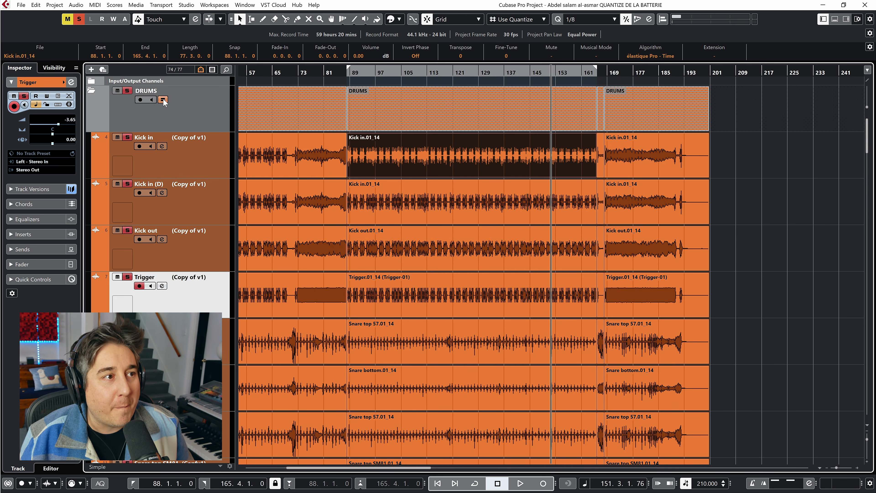
left_click(420, 183)
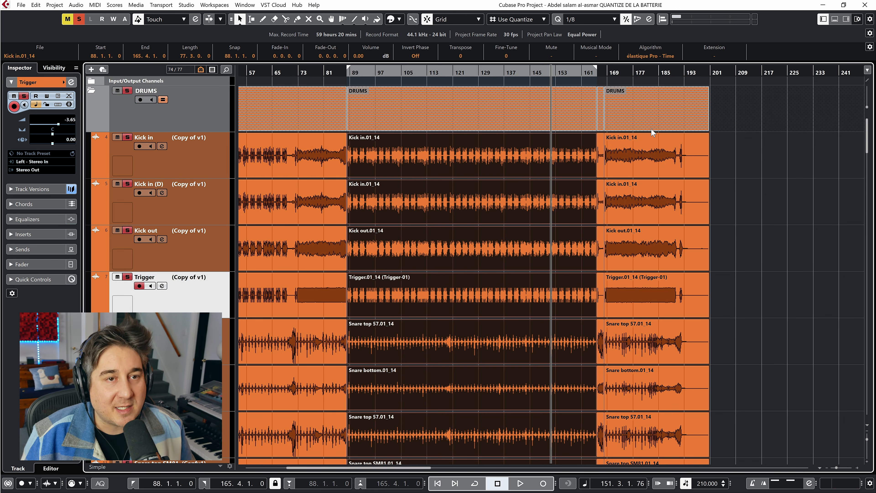
Open the Quantize Panel and check the slice-rule priorities of the kick, snare and tom hitpoint tracks
left_click(649, 19)
left_click_drag(776, 51, 651, 50)
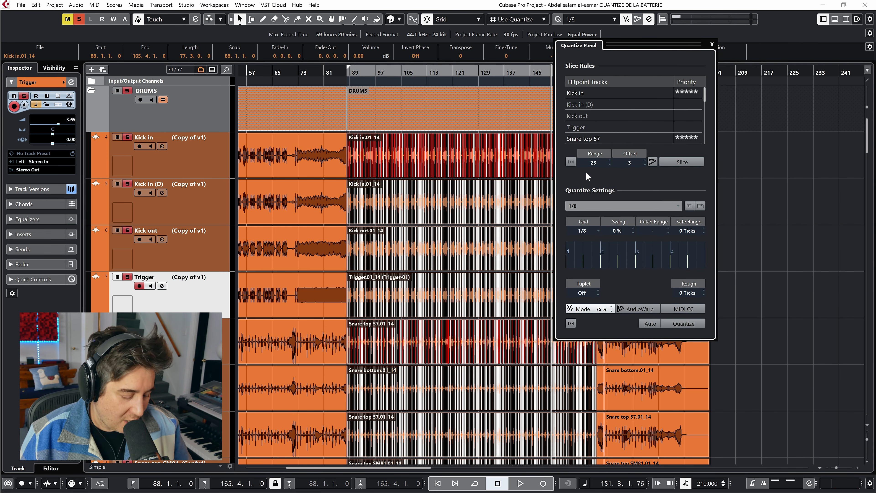
key("h")
key("h")
key("h")
key("h")
key("h")
key("h")
key("h")
key("h")
key("h")
key("h")
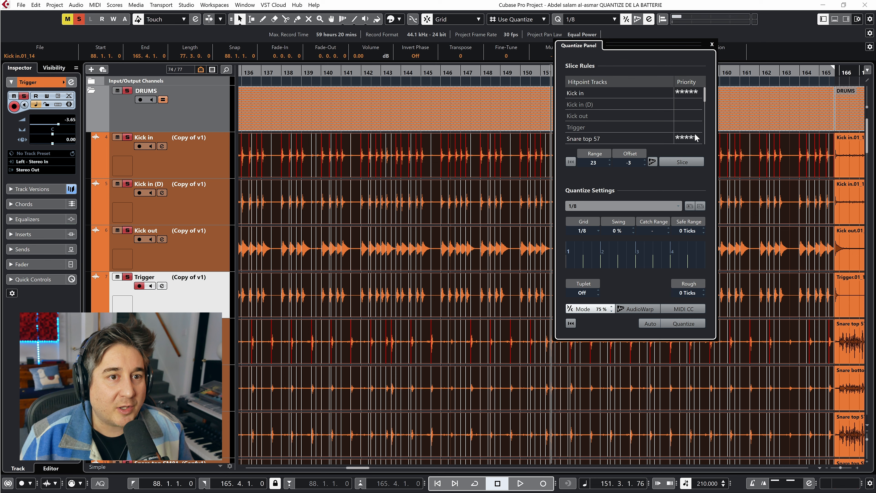
left_click(688, 137)
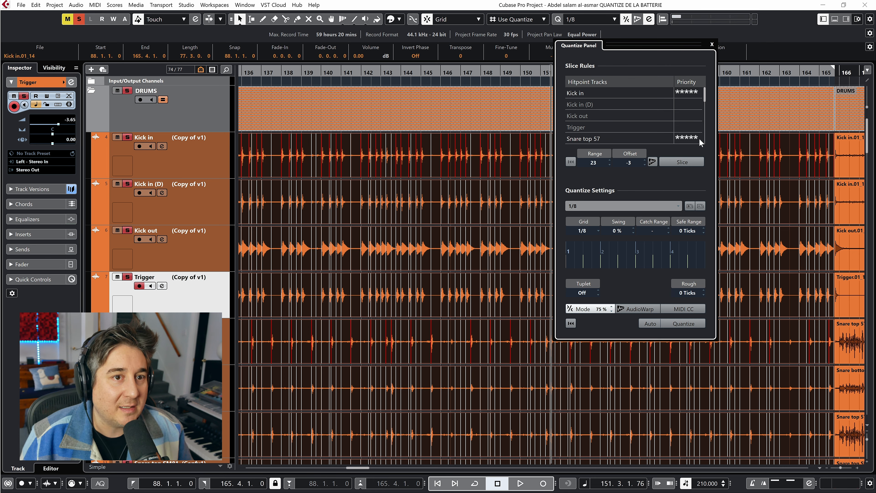
scroll(675, 109, "down", 5)
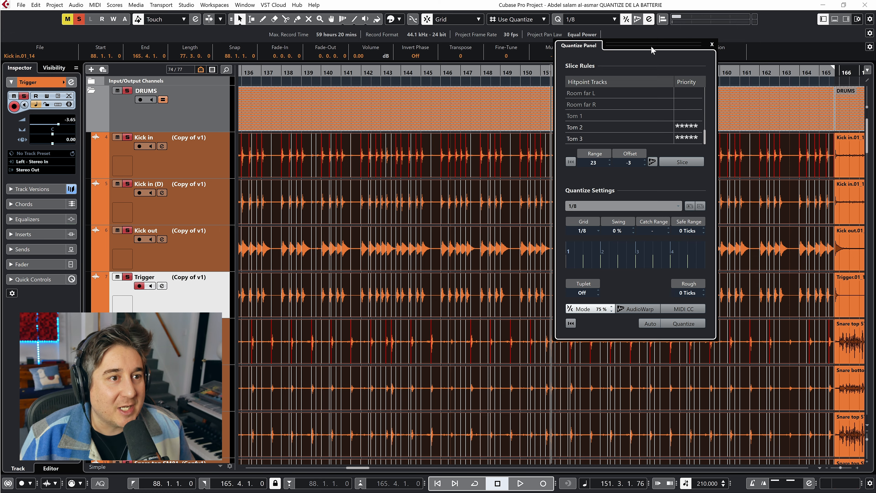
Move the Quantize Panel aside and examine the slice markers on the kick, snare, overhead, room and tom tracks from bar 88 onward
left_click_drag(651, 50, 777, 63)
scroll(525, 177, "left", 10)
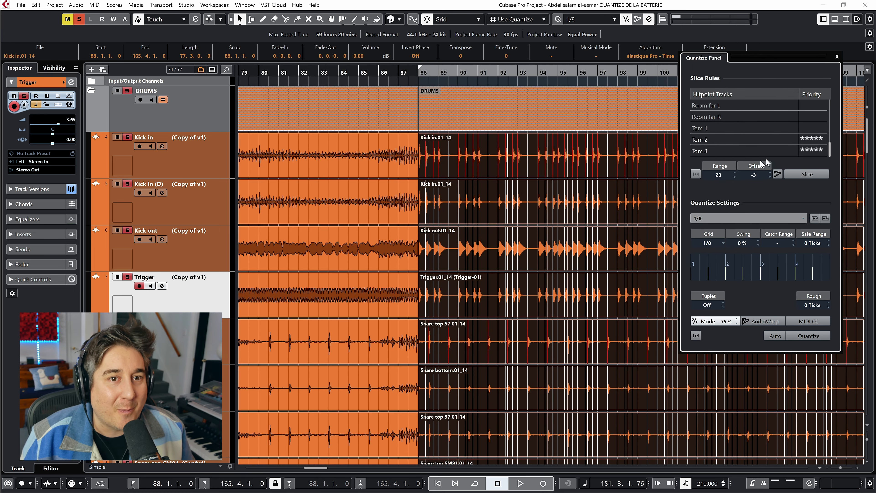
scroll(633, 180, "right", 3)
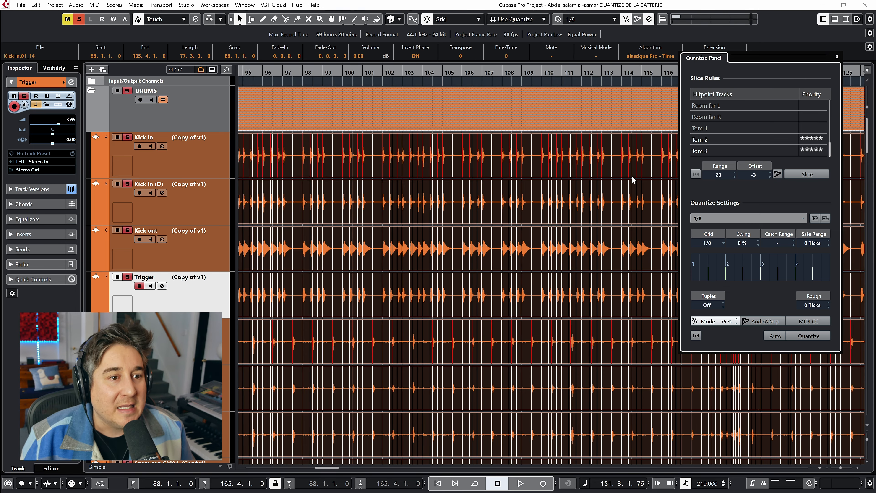
scroll(558, 229, "up", 6)
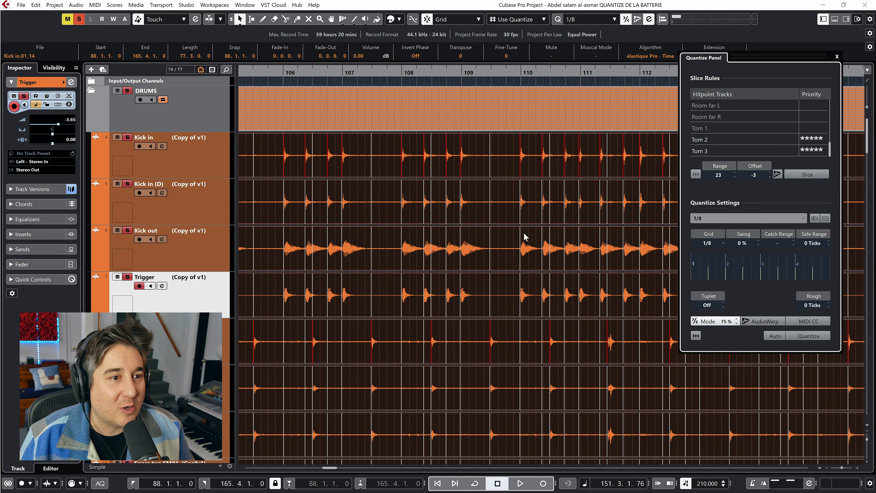
scroll(523, 232, "right", 4)
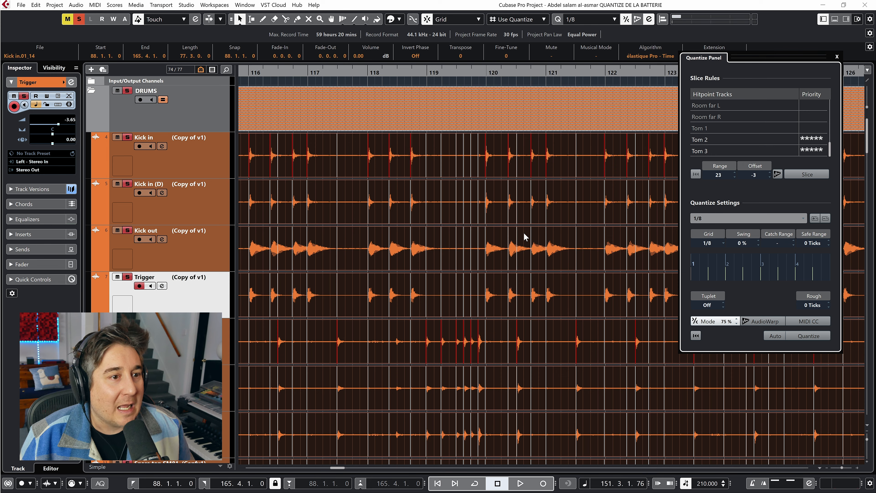
scroll(390, 155, "right", 2)
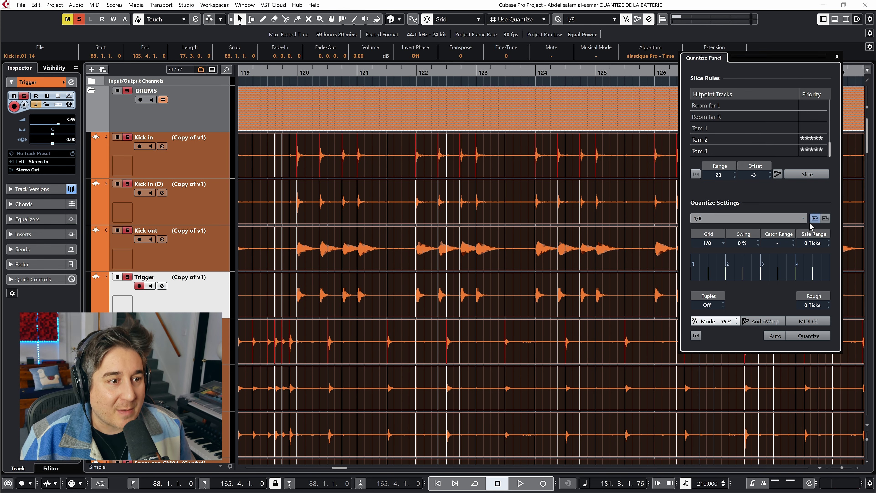
scroll(469, 315, "right", 10)
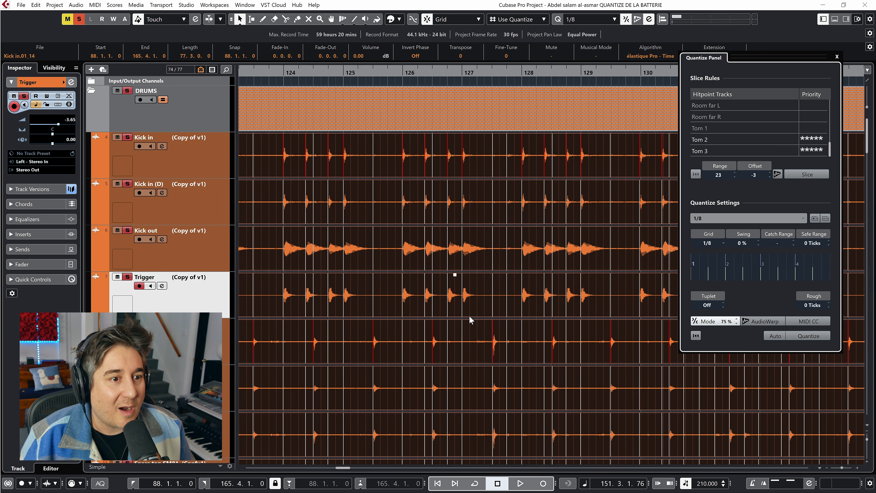
scroll(470, 319, "left", 4)
scroll(469, 319, "down", 10)
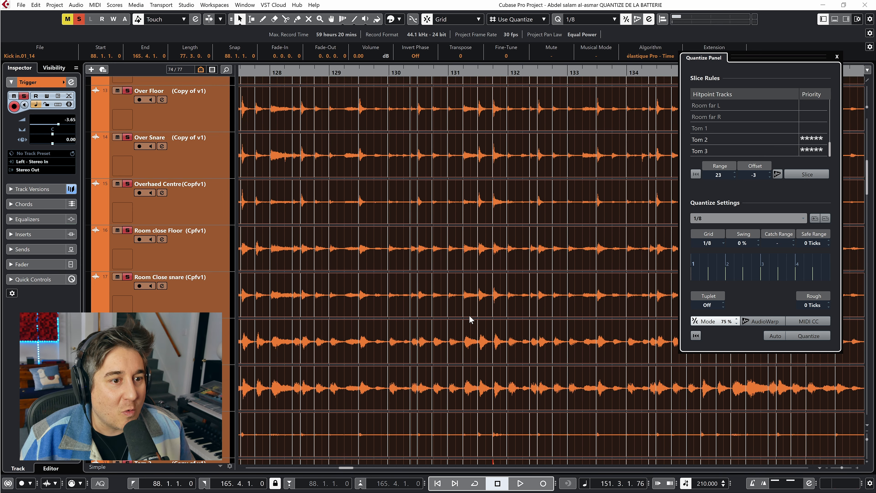
scroll(468, 315, "left", 8)
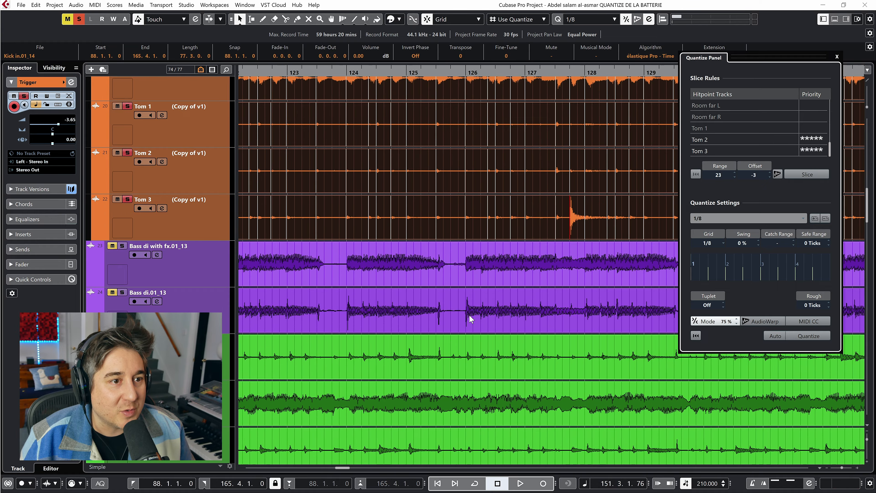
scroll(468, 314, "up", 5)
scroll(469, 314, "up", 5)
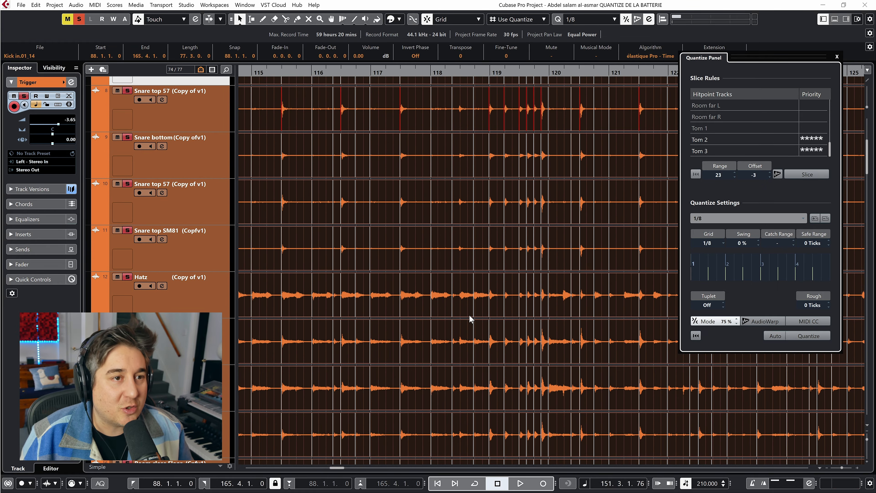
scroll(469, 314, "down", 4)
scroll(453, 304, "down", 5)
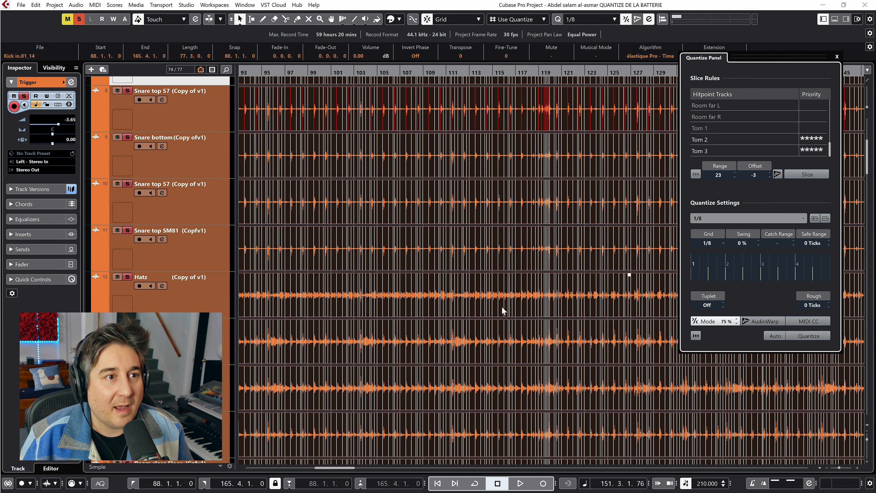
Review the slice-rule hitpoint tracks and priorities up to Kick in and examine the slice markers around bar 151 closely
scroll(501, 306, "up", 5)
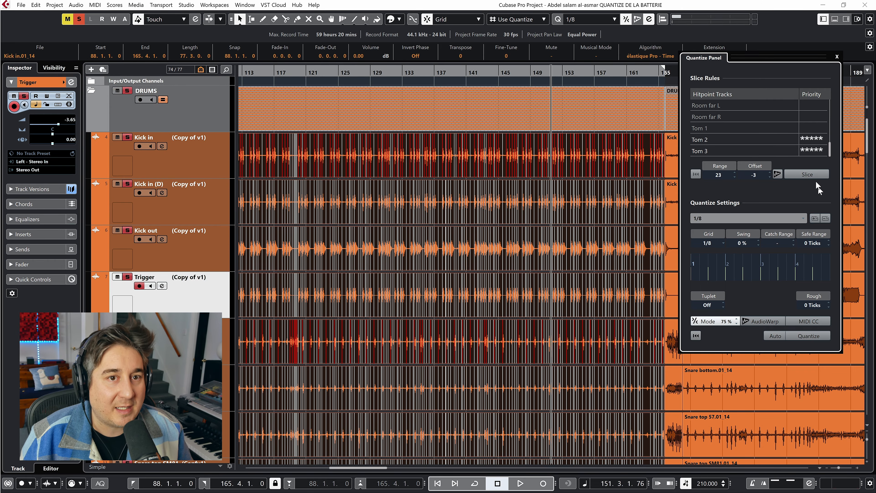
scroll(778, 145, "up", 4)
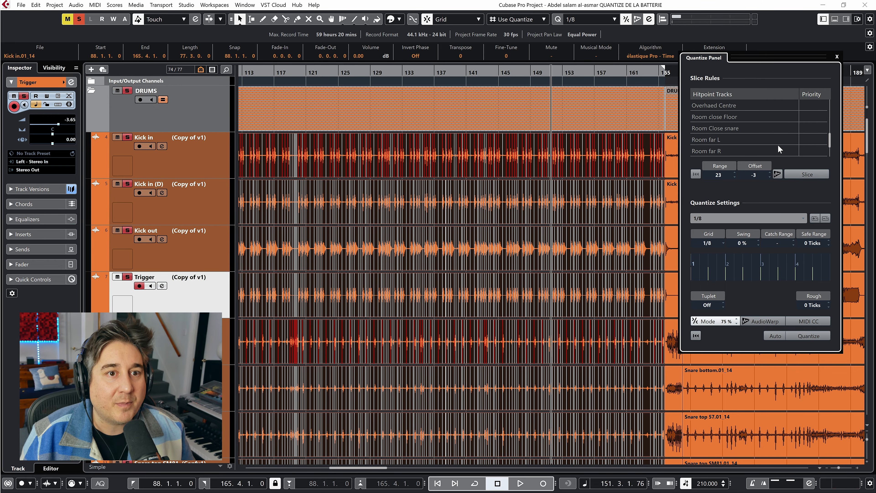
scroll(777, 145, "up", 5)
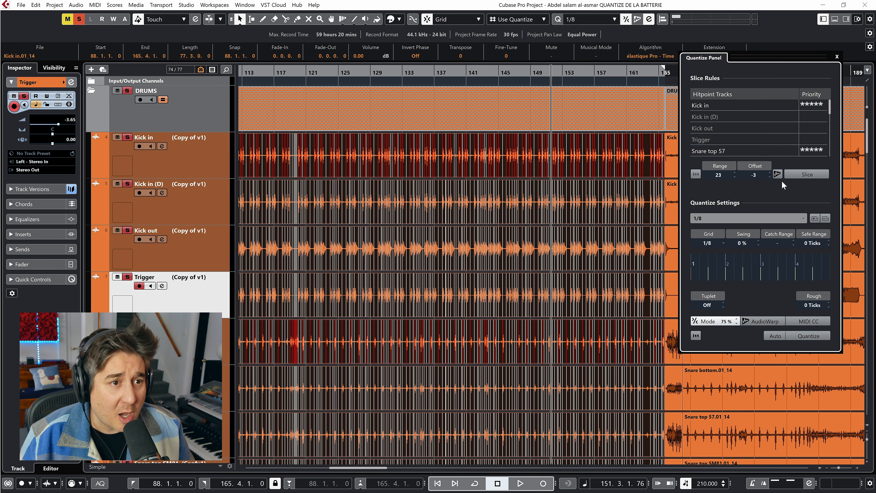
key("h")
key("h")
key("h")
key("h")
key("h")
key("h")
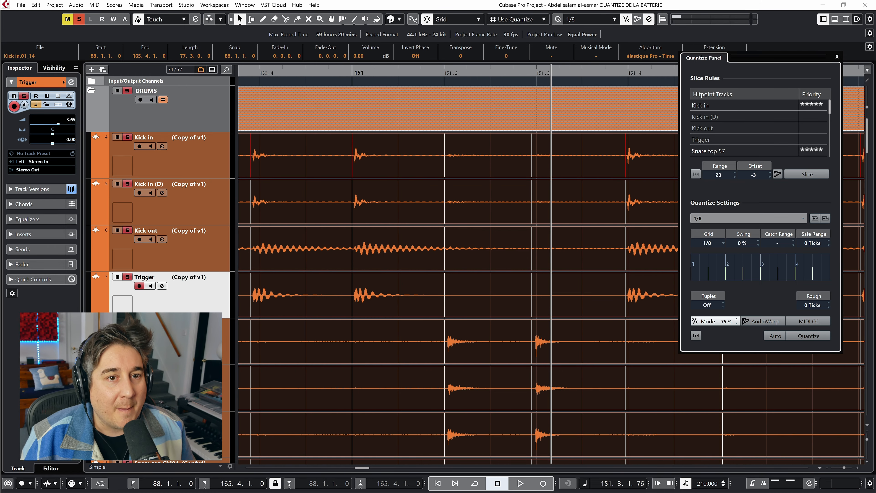
Try shifting the slice markers earlier with offsets down to -17 and restore the slice offset to -3
scroll(769, 178, "down", 13)
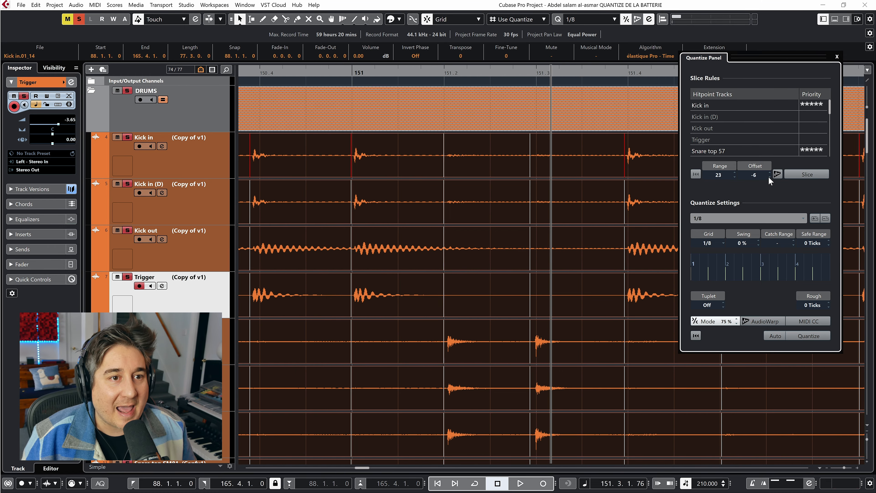
scroll(769, 178, "up", 3)
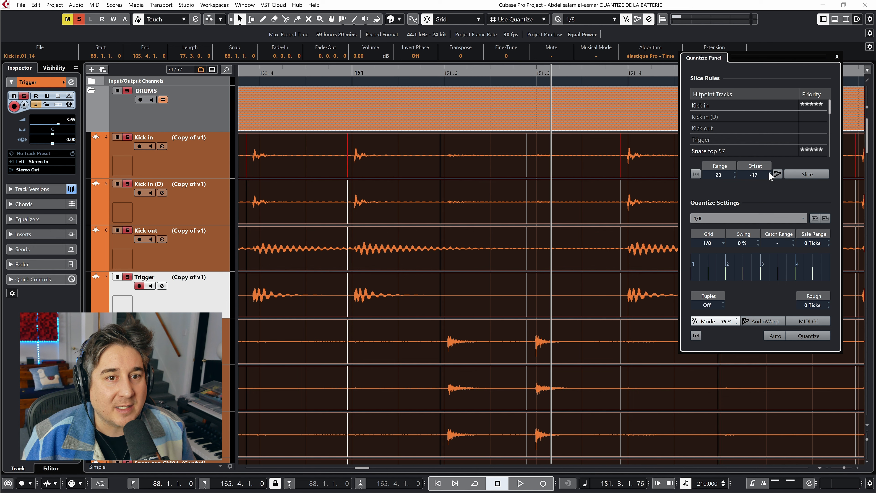
scroll(769, 170, "up", 8)
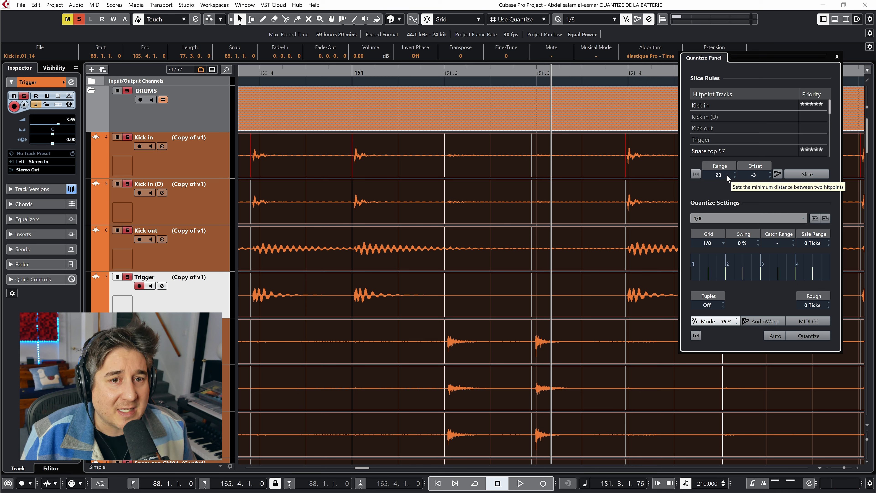
Set the slice range to 20 and slice the grouped drum tracks at the hitpoints
left_click(735, 177)
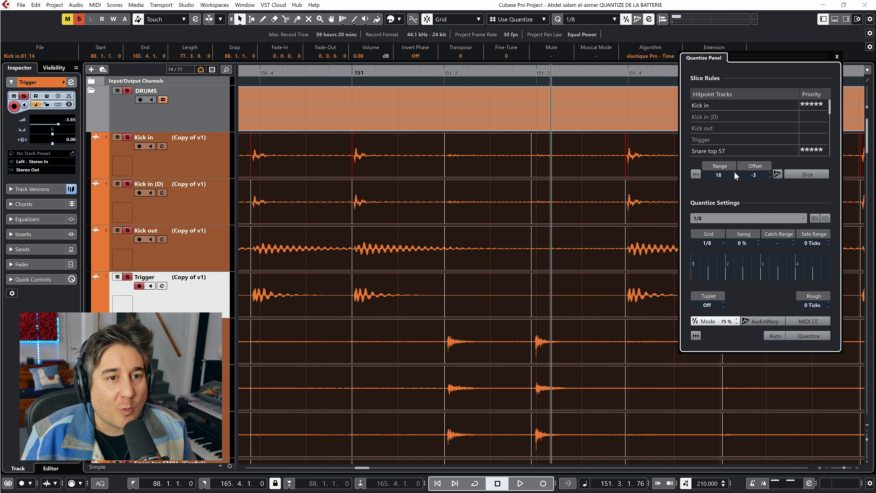
left_click(735, 177)
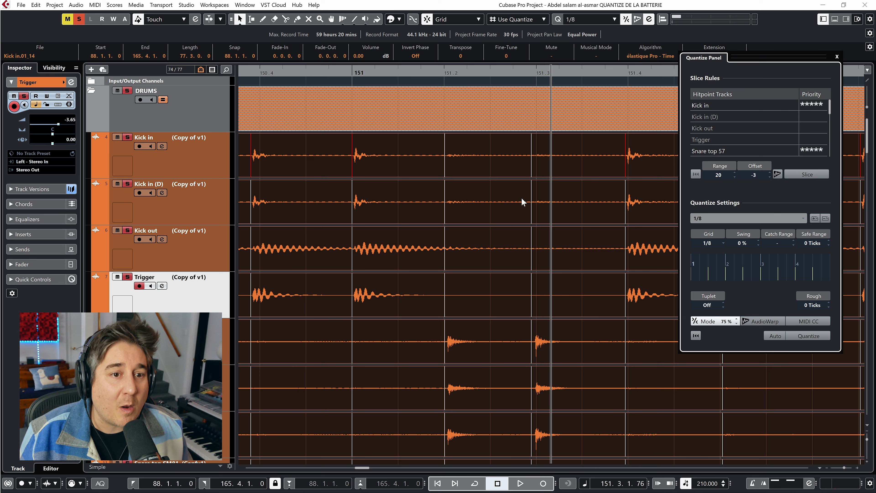
left_click(808, 175)
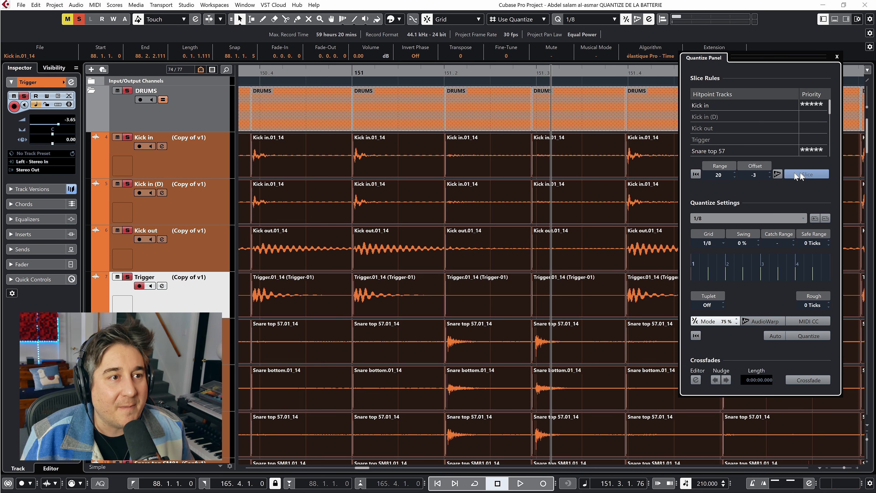
Turn off iterative quantize mode for the sliced drums and reposition the Quantize Panel over the project
scroll(490, 304, "down", 3)
left_click(478, 282)
scroll(479, 282, "up", 3)
key("g")
key("g")
key("g")
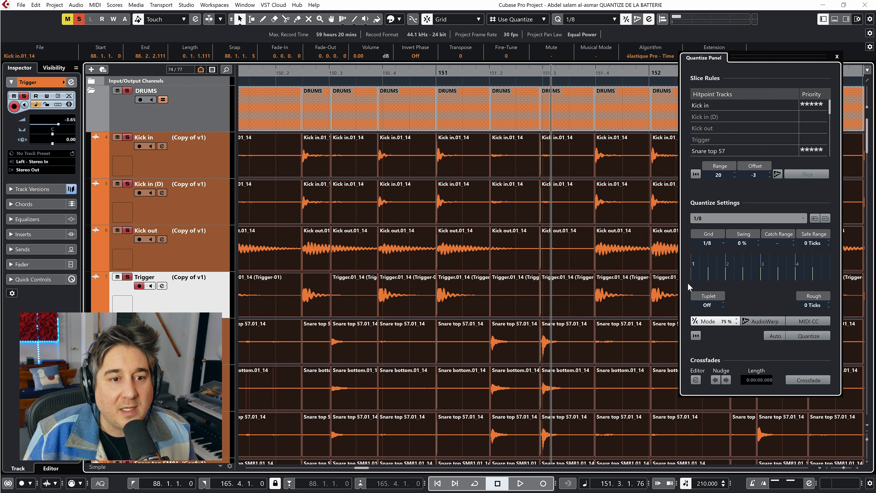
left_click(710, 321)
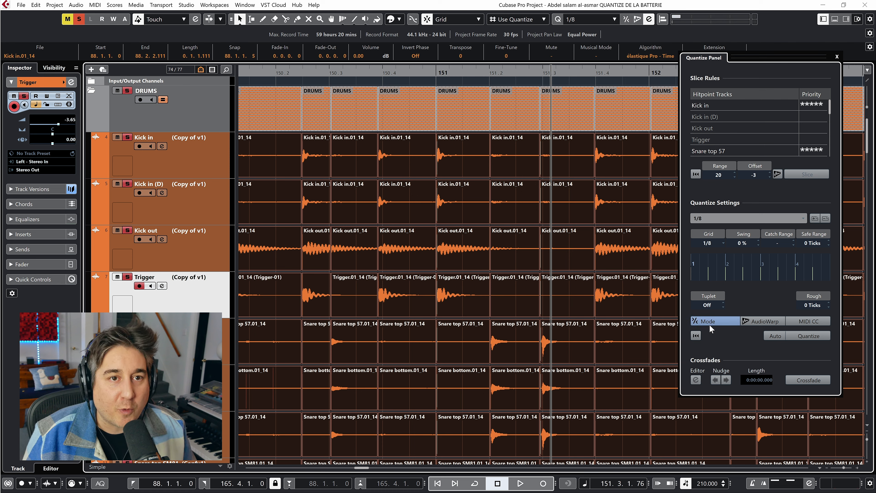
left_click_drag(772, 55, 725, 32)
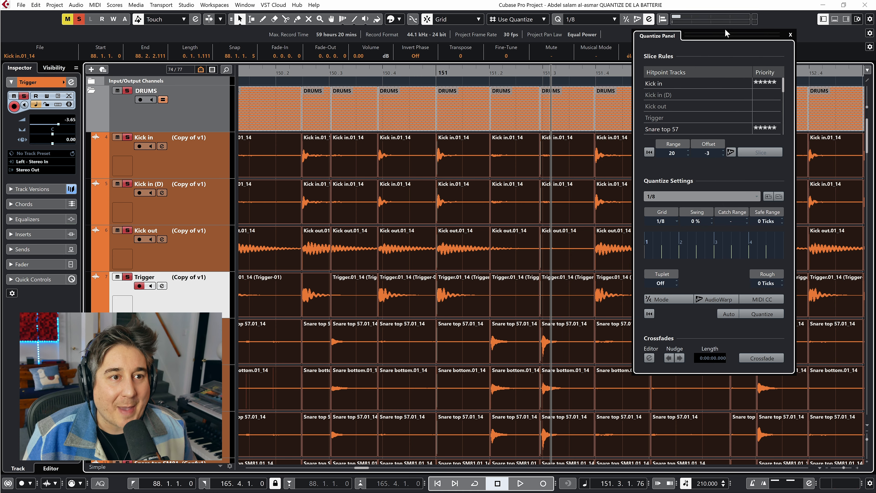